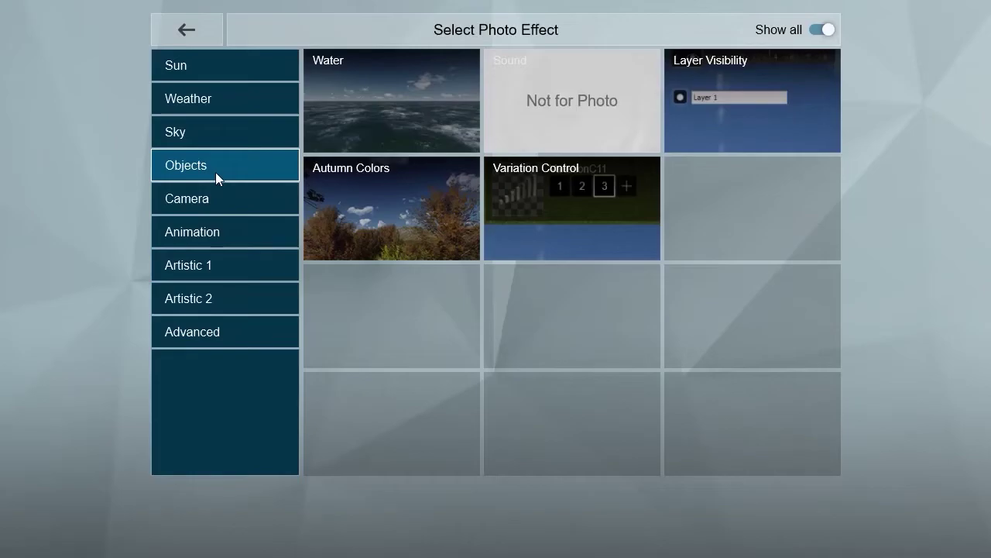
# Step: Add the Water effect to the photo and move the camera below the water surface to view it underwater
pyautogui.click(383, 107)
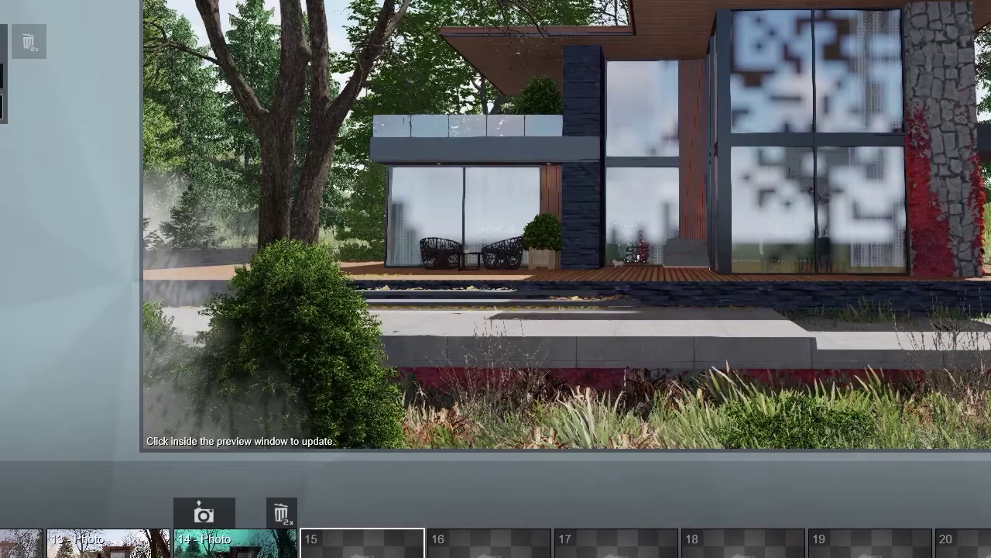
pyautogui.moveTo(629, 168); pyautogui.dragTo(666, 168, button='right')
pyautogui.moveTo(450, 208); pyautogui.dragTo(445, 109, button='right')
pyautogui.press('q')
pyautogui.press('q')
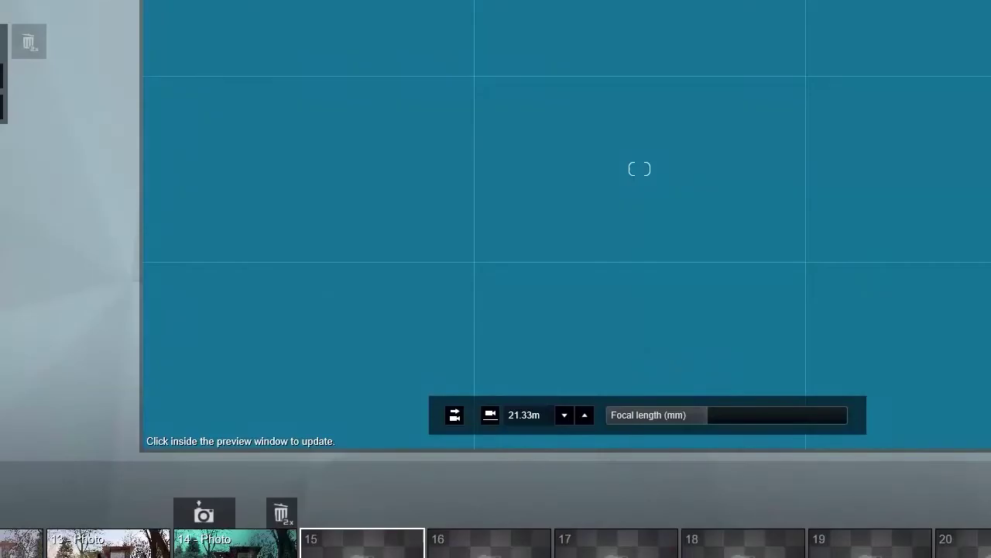
pyautogui.press('e')
pyautogui.press('q')
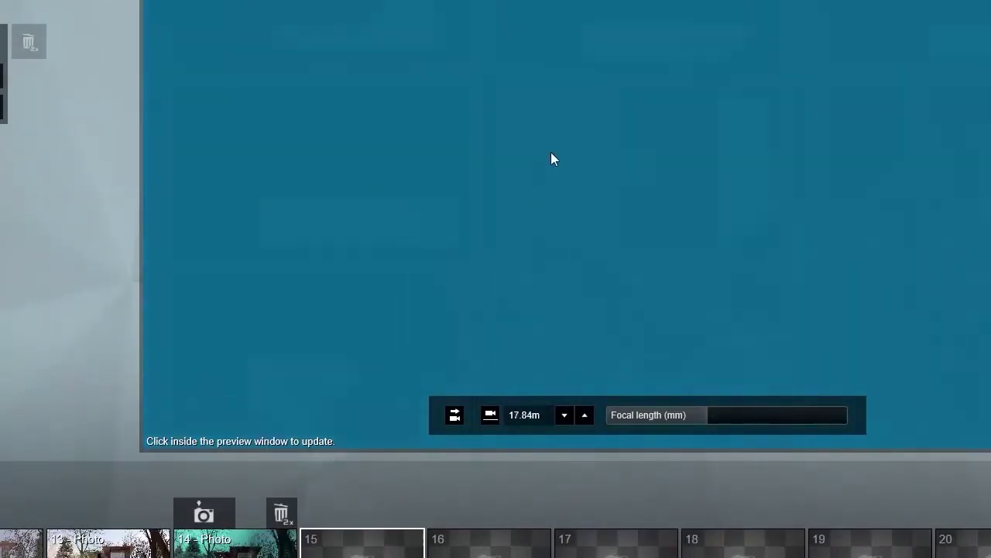
pyautogui.press('e')
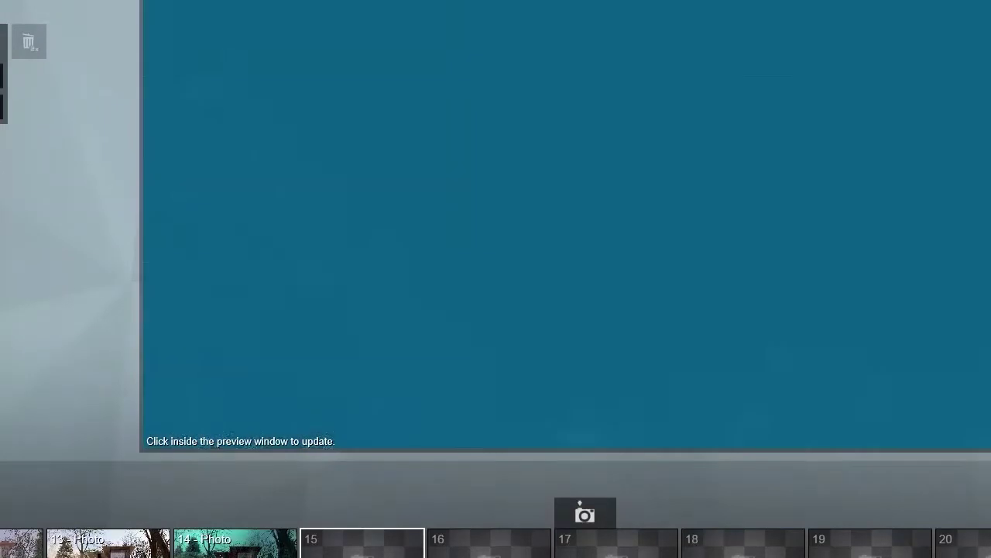
pyautogui.moveTo(639, 169); pyautogui.dragTo(697, 272, button='right')
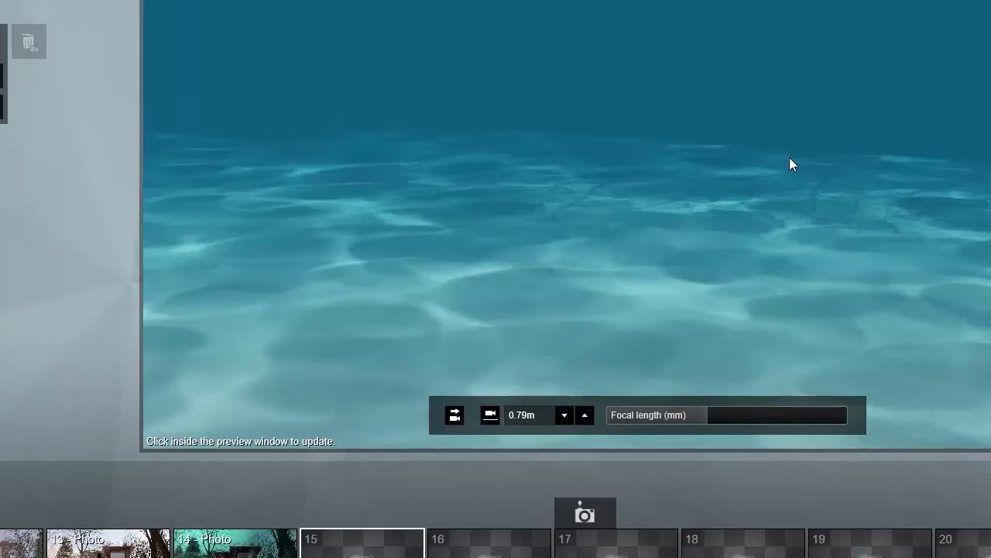
pyautogui.click(638, 169)
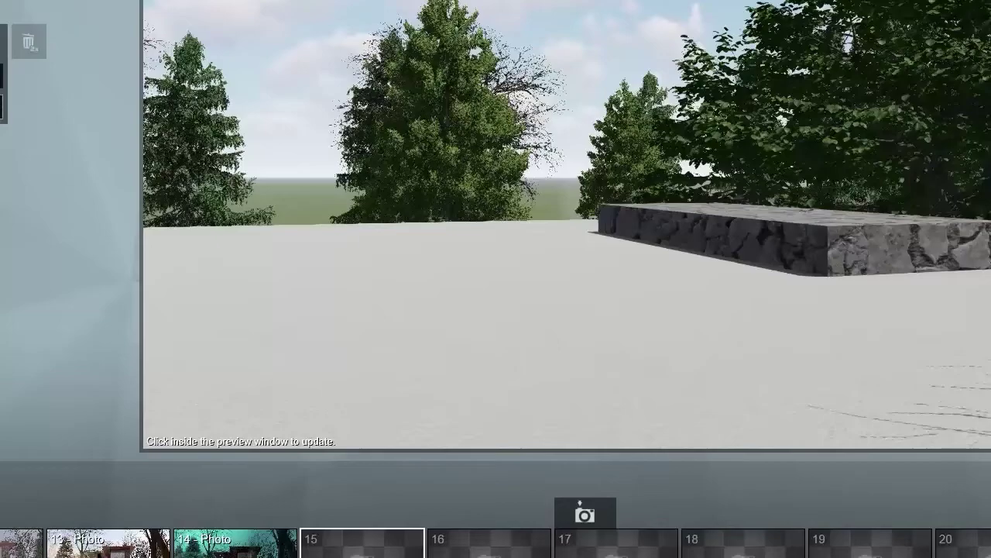
# Step: Examine the Water effect around the site from both above ground and underwater
pyautogui.moveTo(721, 166); pyautogui.dragTo(279, 101, button='right')
pyautogui.press('s')
pyautogui.press('w')
pyautogui.press('w')
pyautogui.press('s')
pyautogui.moveTo(232, 255); pyautogui.dragTo(43, 180, button='right')
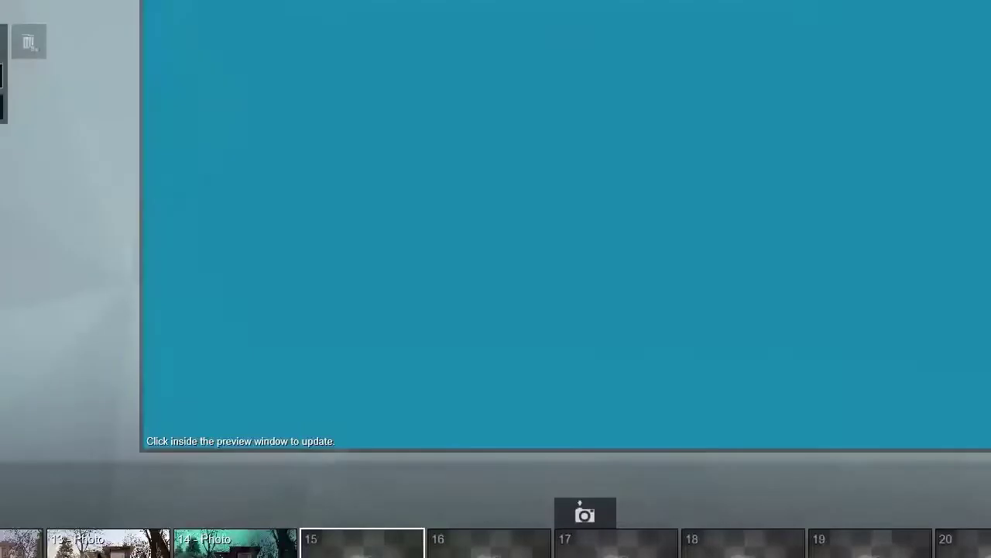
pyautogui.press('w')
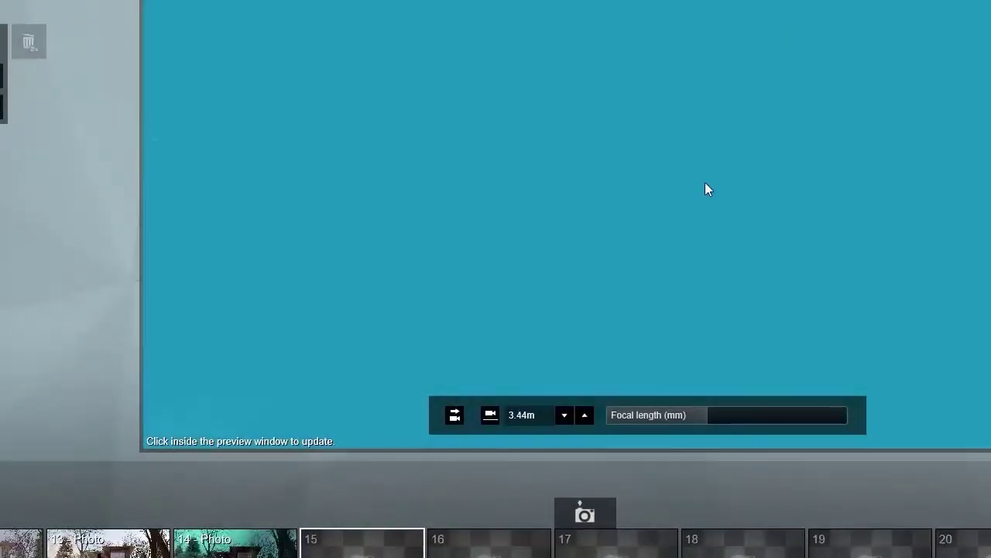
pyautogui.moveTo(706, 180); pyautogui.dragTo(412, 163, button='right')
pyautogui.press('s')
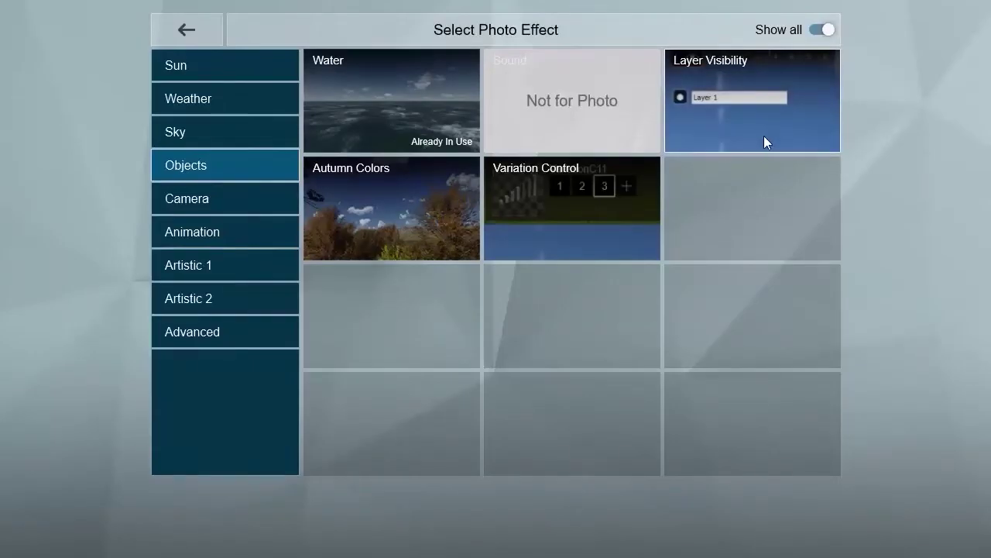
# Step: Add the Layer Visibility effect to the photo
pyautogui.click(731, 101)
pyautogui.moveTo(500, 217); pyautogui.dragTo(617, 217, button='right')
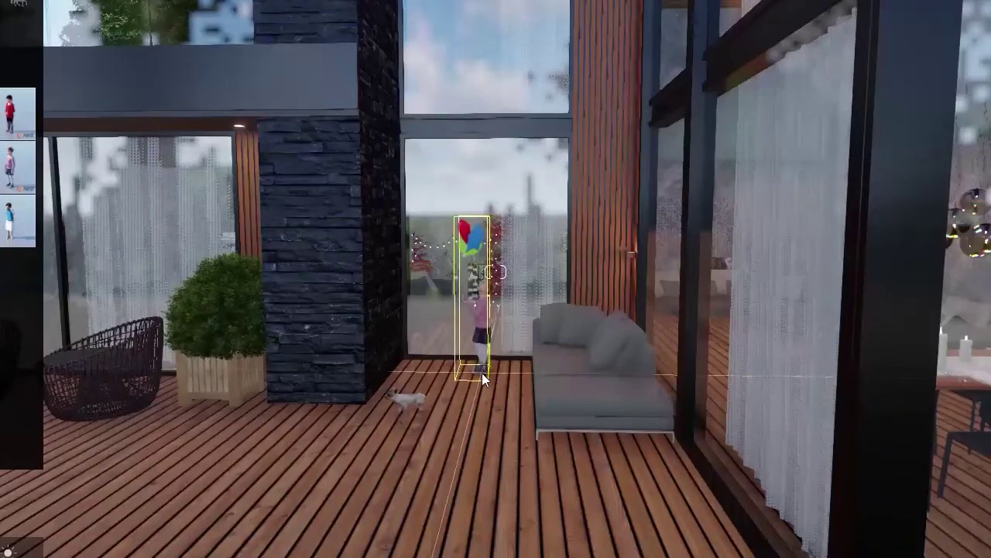
# Step: Place the girl with balloons by the glass facade and the Boy Caucasian 001 Idle beside the dark stone pillar
pyautogui.click(482, 374)
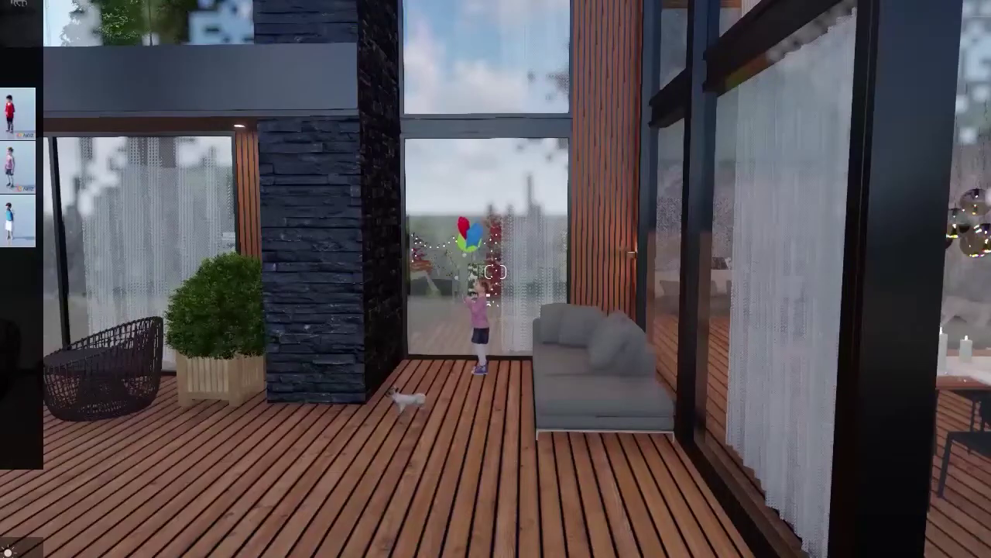
pyautogui.scroll(1, 17, 155)
pyautogui.moveTo(17, 120)
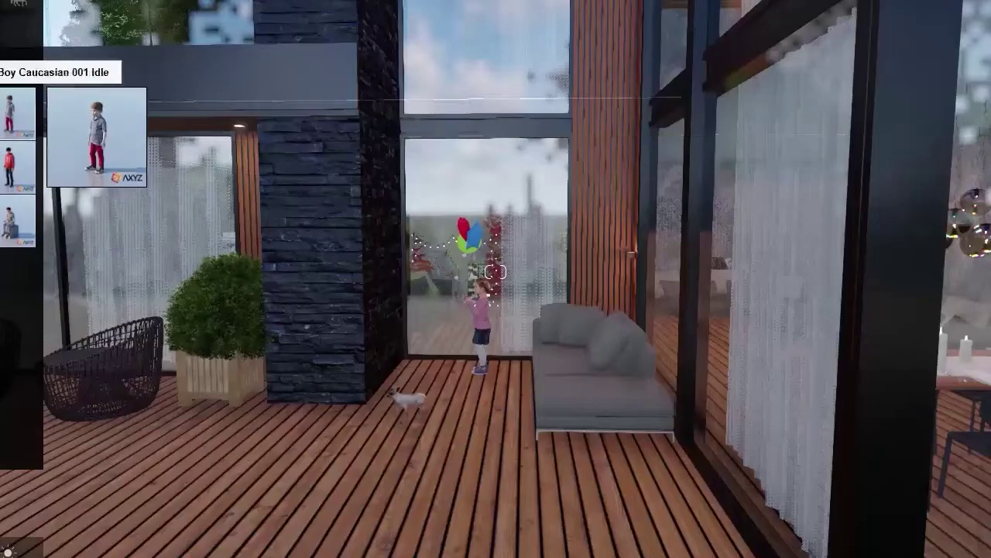
pyautogui.click(298, 442)
# Step: Rotate the boy on the deck to face the small dog, and deselect him
pyautogui.press('Escape')
pyautogui.press('r')
pyautogui.moveTo(299, 443); pyautogui.dragTo(404, 421)
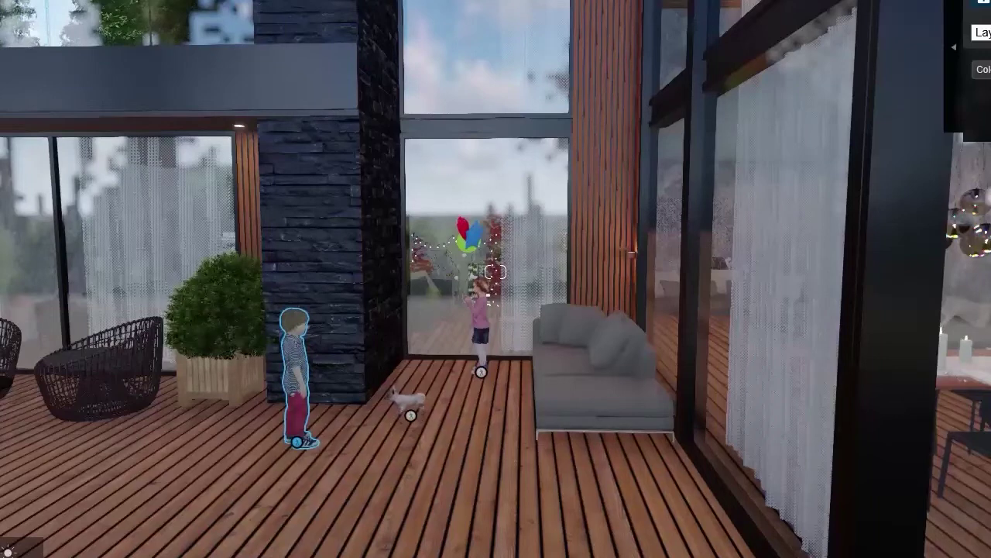
pyautogui.press('Escape')
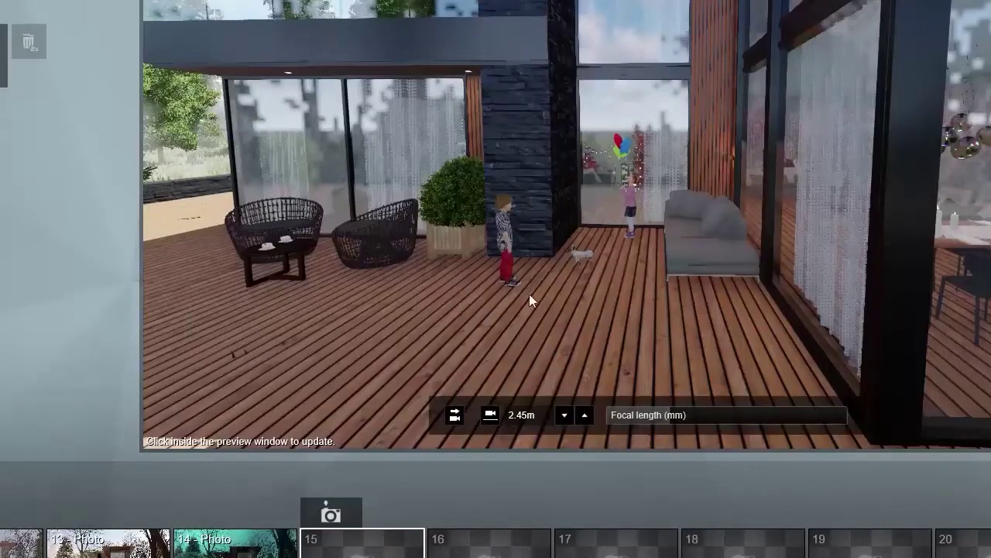
# Step: Move the photo camera back from the terrace to view the newly placed children
pyautogui.moveTo(509, 287); pyautogui.dragTo(570, 246, button='right')
pyautogui.press('s')
pyautogui.press('q')
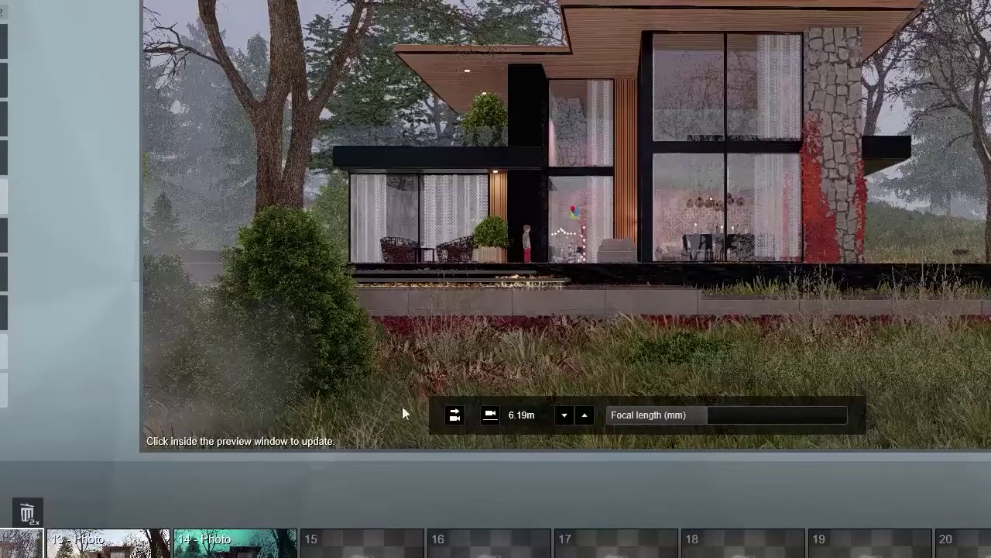
# Step: Open the saved photo preceding photo 13 and update its preview of the house
pyautogui.click(2, 548)
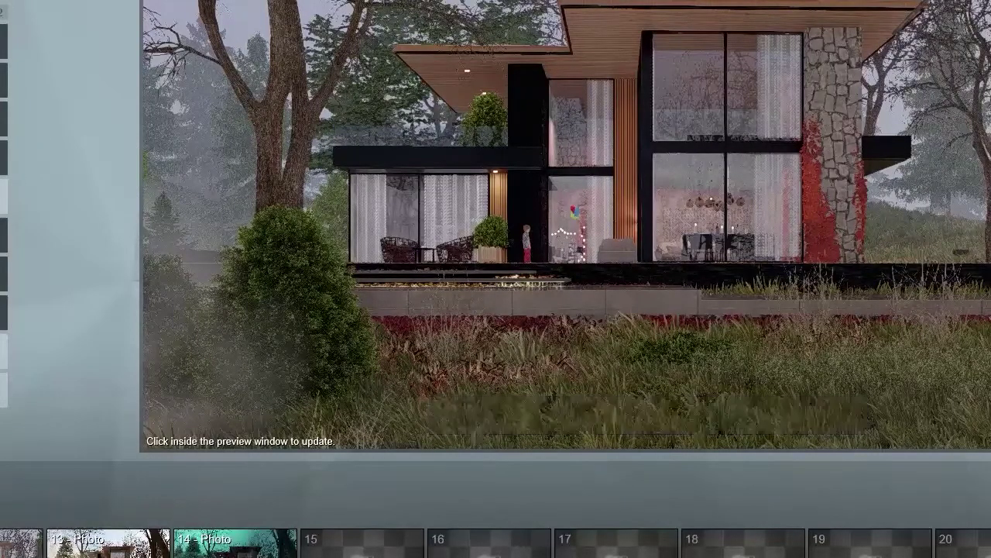
pyautogui.click(28, 118)
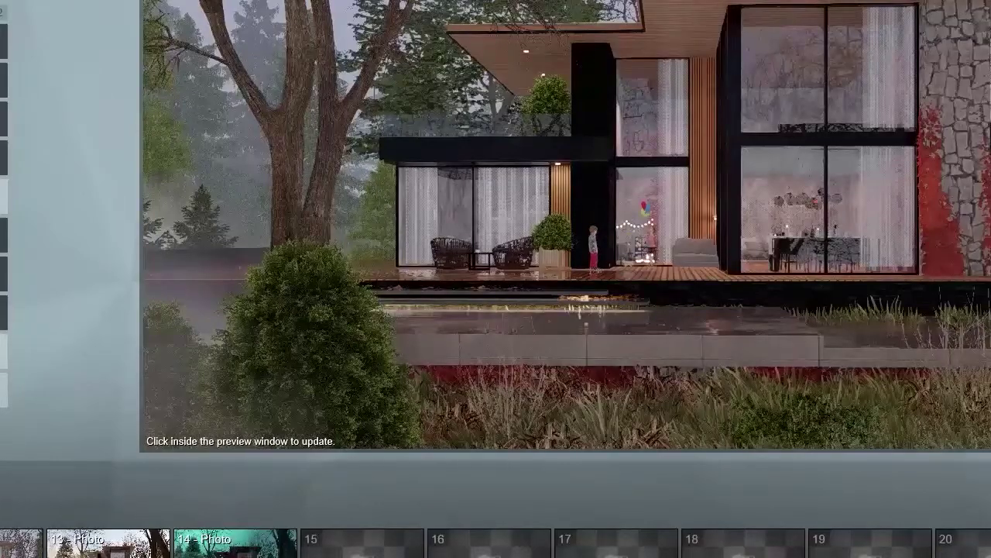
pyautogui.click(762, 105)
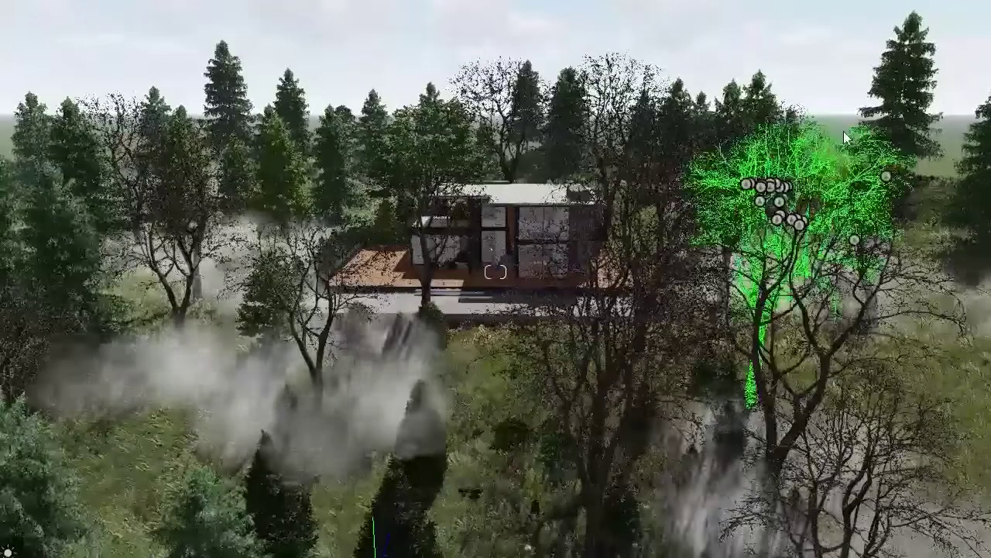
# Step: Select all the trees surrounding the house
pyautogui.keyDown('ctrl'); pyautogui.moveTo(892, 11); pyautogui.dragTo(7, 511); pyautogui.keyUp('ctrl')
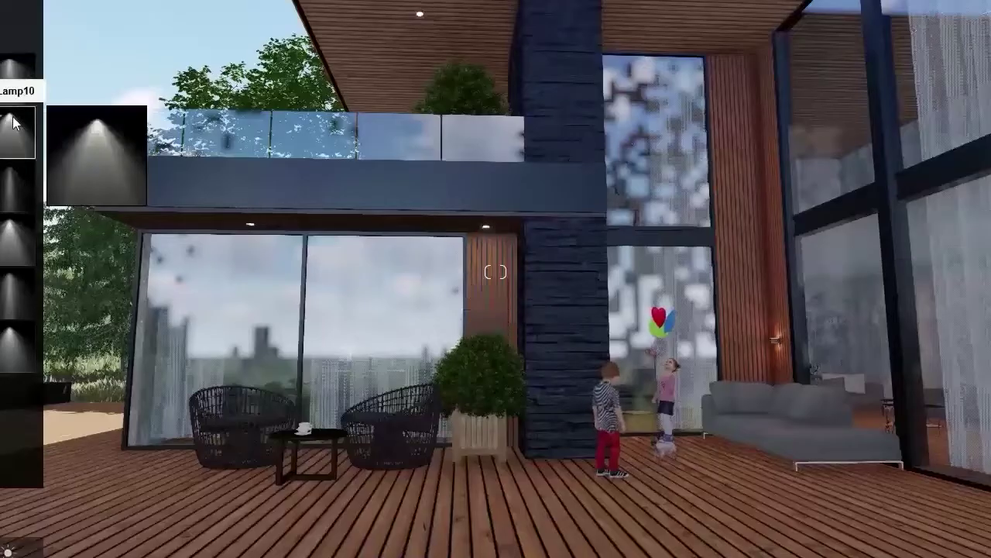
# Step: Place four Lamp10 spotlights: two under the upper roof overhang and two under the lower canopy
pyautogui.click(13, 122)
pyautogui.click(457, 17)
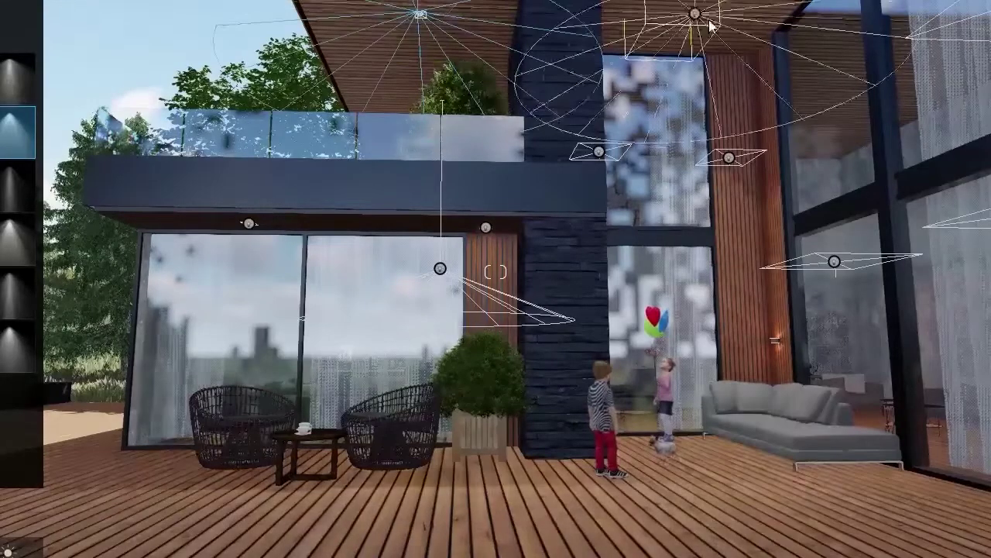
pyautogui.click(724, 31)
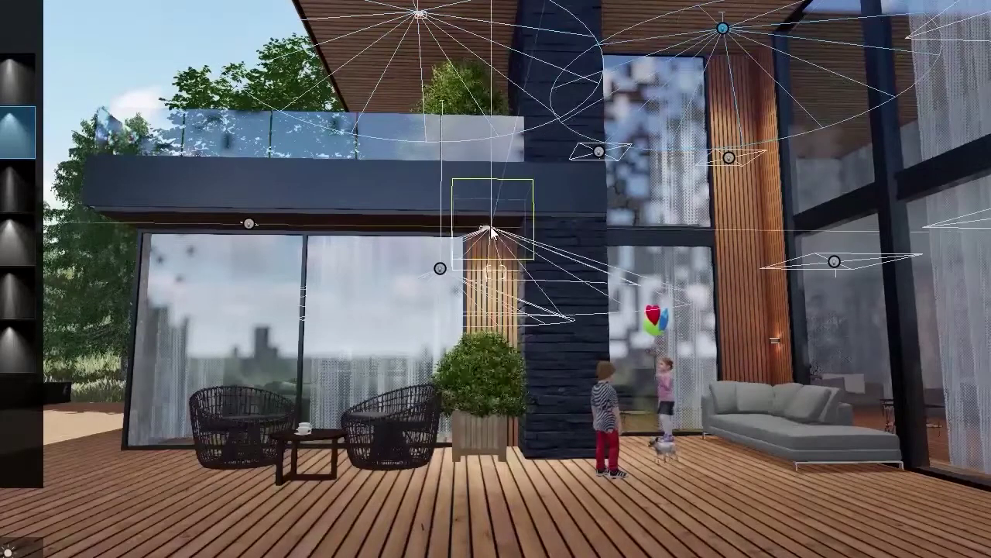
pyautogui.click(486, 229)
pyautogui.click(248, 228)
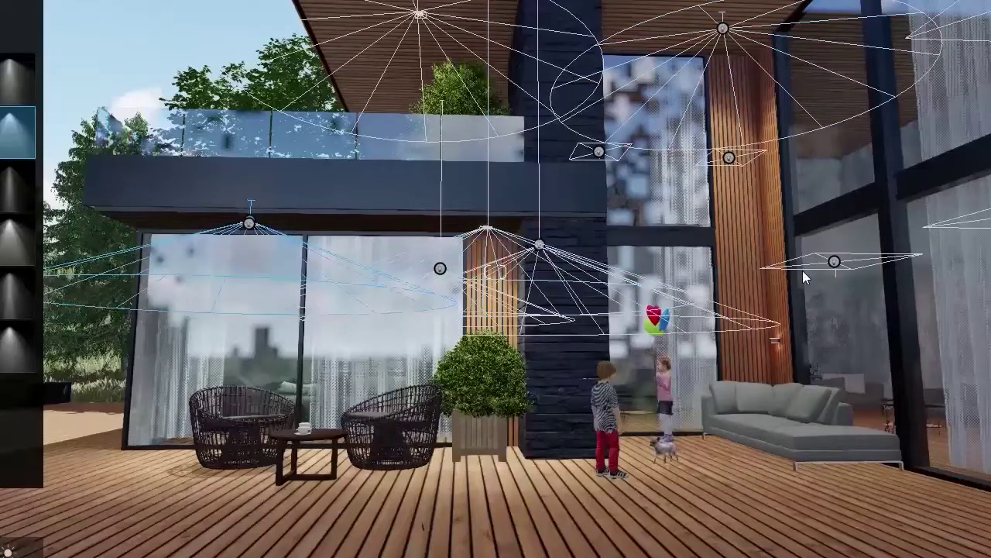
# Step: Select the group of lights on the house facade and open their layer choices
pyautogui.press('s')
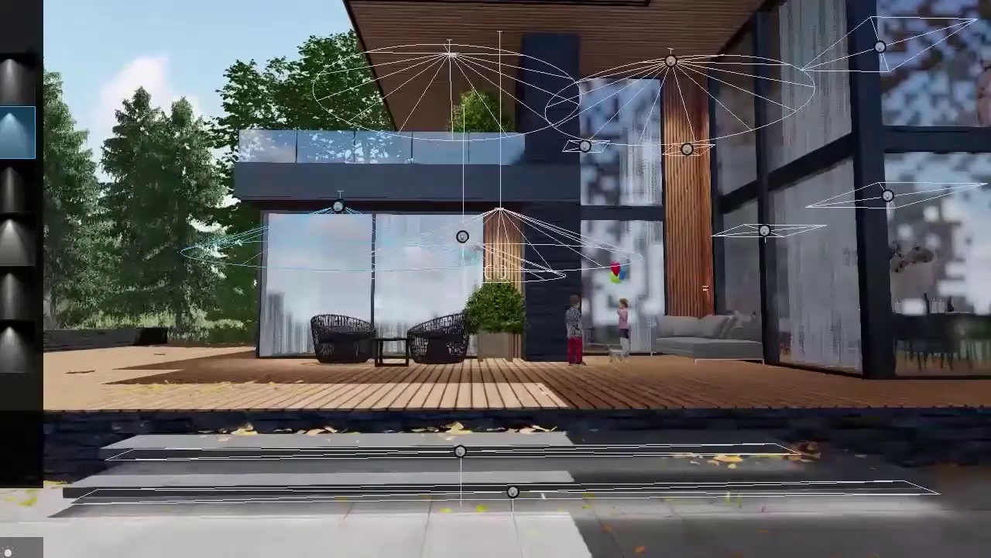
pyautogui.click(138, 553)
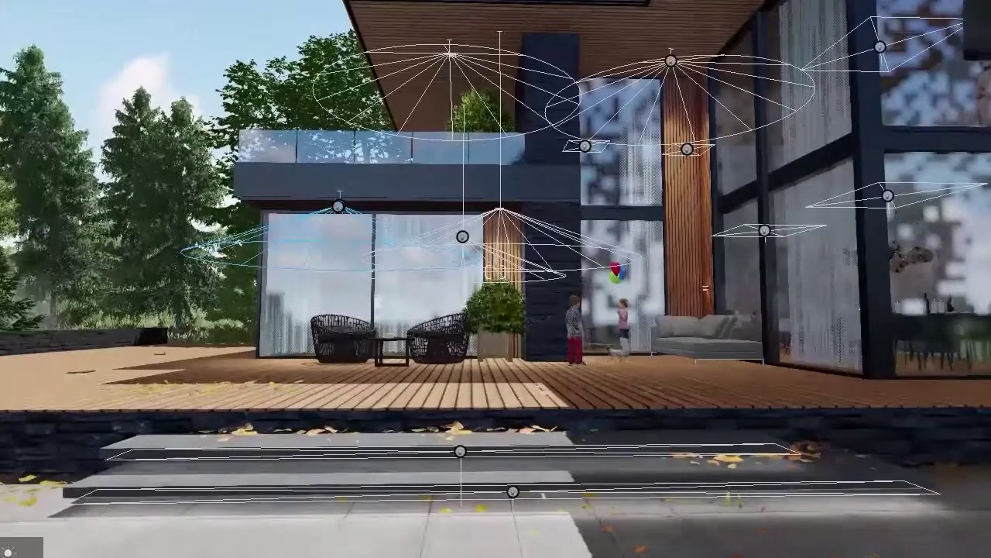
pyautogui.keyDown('ctrl'); pyautogui.moveTo(724, 3); pyautogui.dragTo(233, 320); pyautogui.keyUp('ctrl')
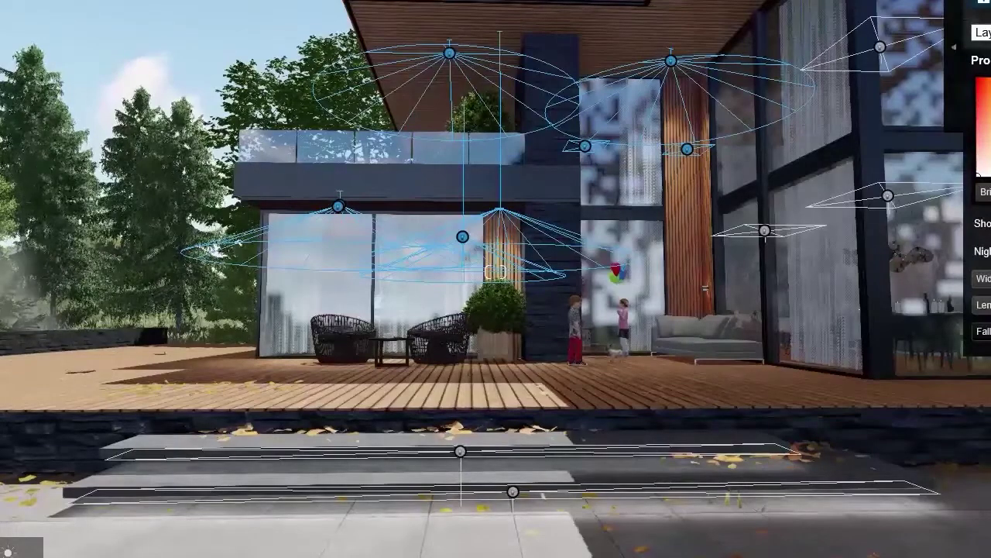
pyautogui.click(982, 32)
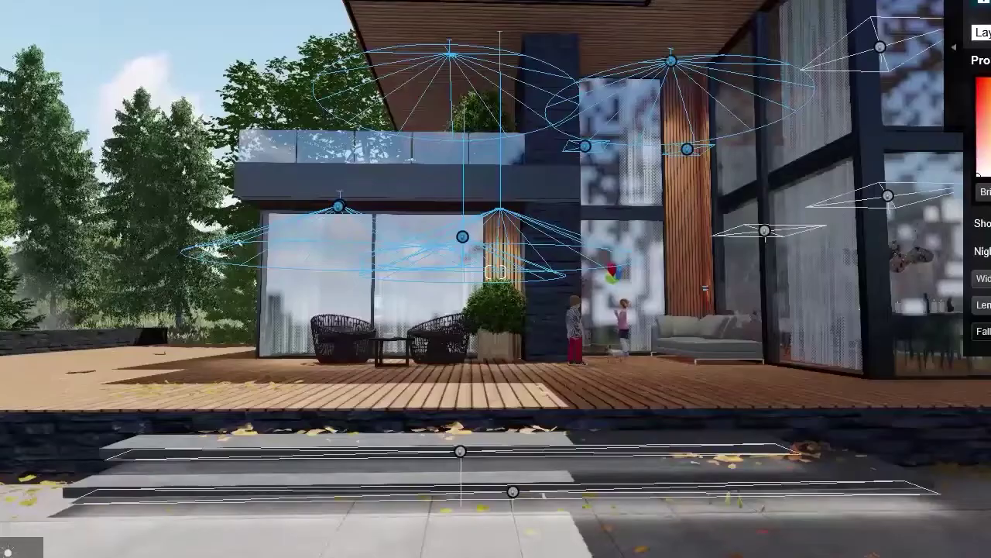
# Step: Select the imported house model and view it together with the surrounding trees
pyautogui.press('s')
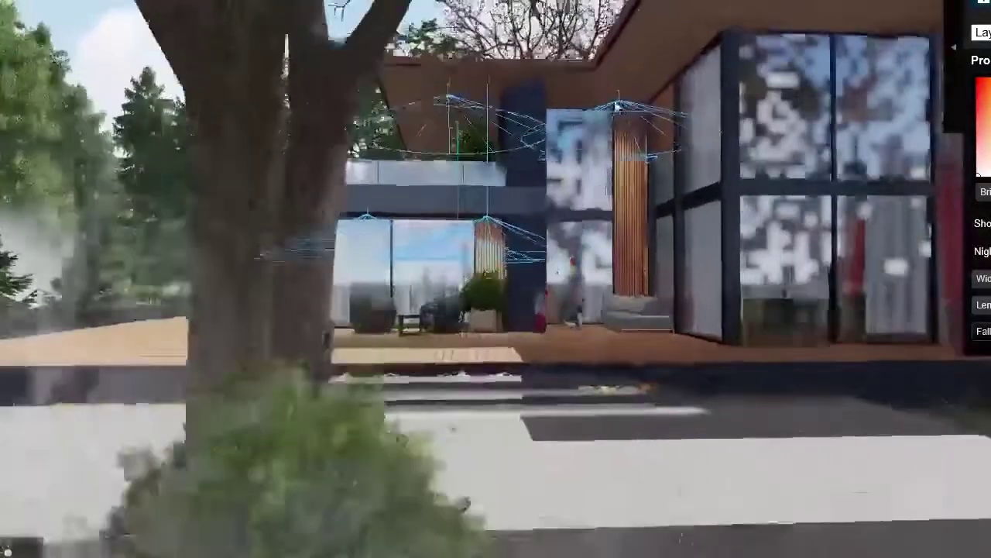
pyautogui.moveTo(618, 106); pyautogui.dragTo(668, 124, button='right')
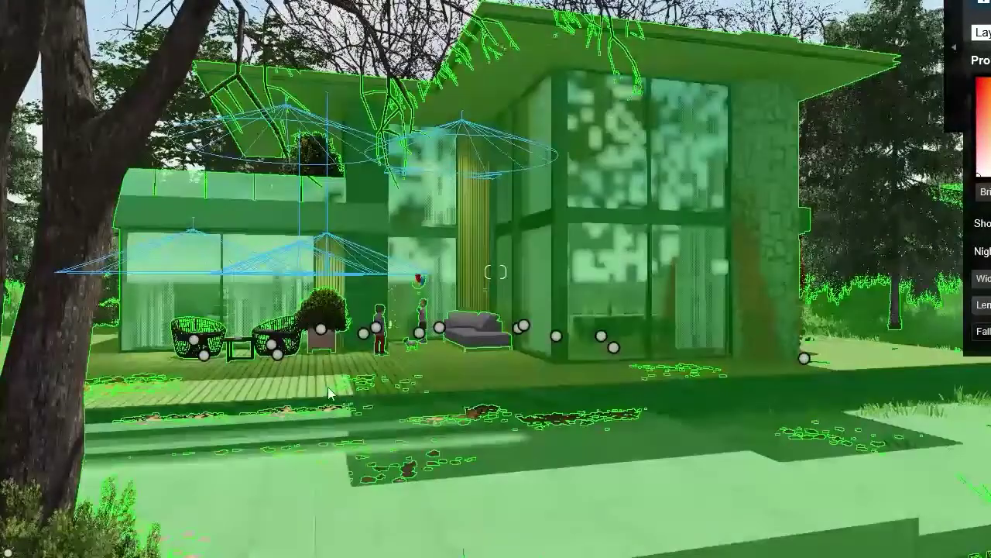
pyautogui.click(327, 393)
pyautogui.press('w')
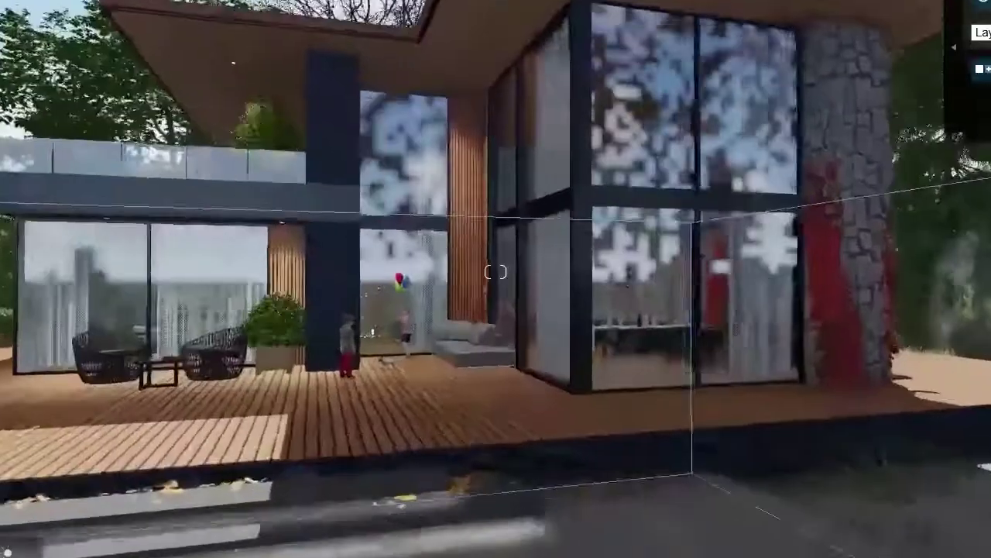
pyautogui.moveTo(655, 369); pyautogui.dragTo(495, 387, button='right')
pyautogui.press('s')
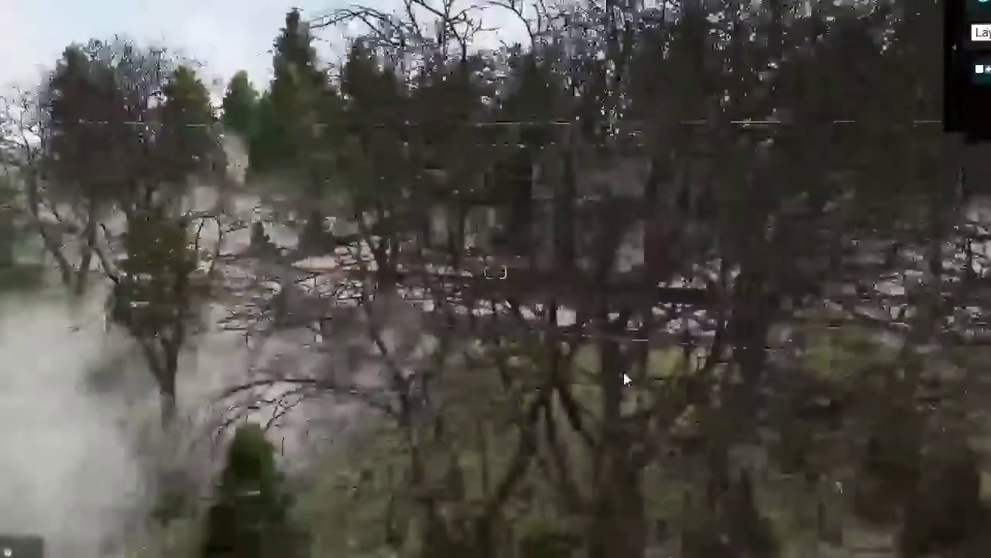
pyautogui.press('w')
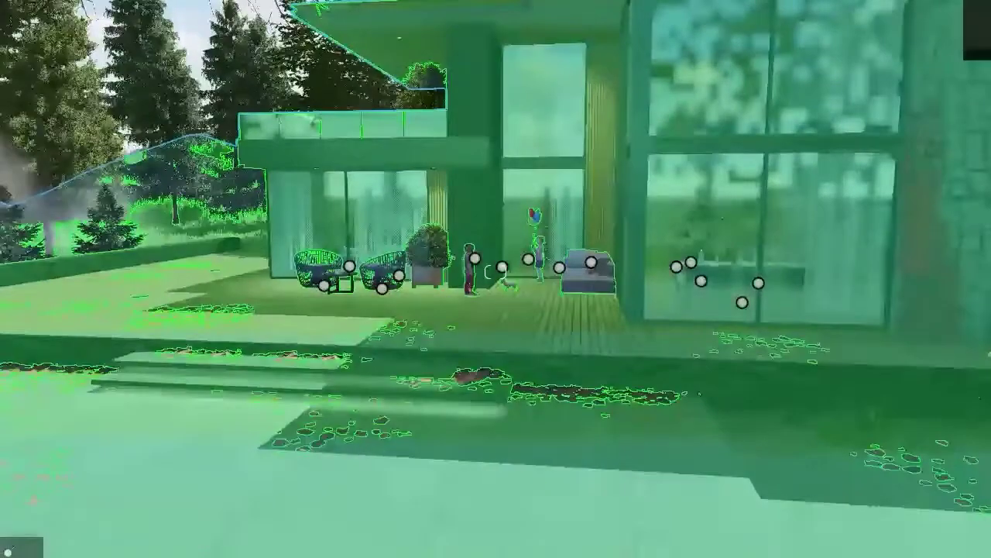
# Step: Select the furniture and other objects inside the house and on the deck, and assign them to layer 8
pyautogui.keyDown('ctrl'); pyautogui.moveTo(990, 464); pyautogui.dragTo(275, 148); pyautogui.keyUp('ctrl')
pyautogui.moveTo(329, 165); pyautogui.dragTo(329, 164)
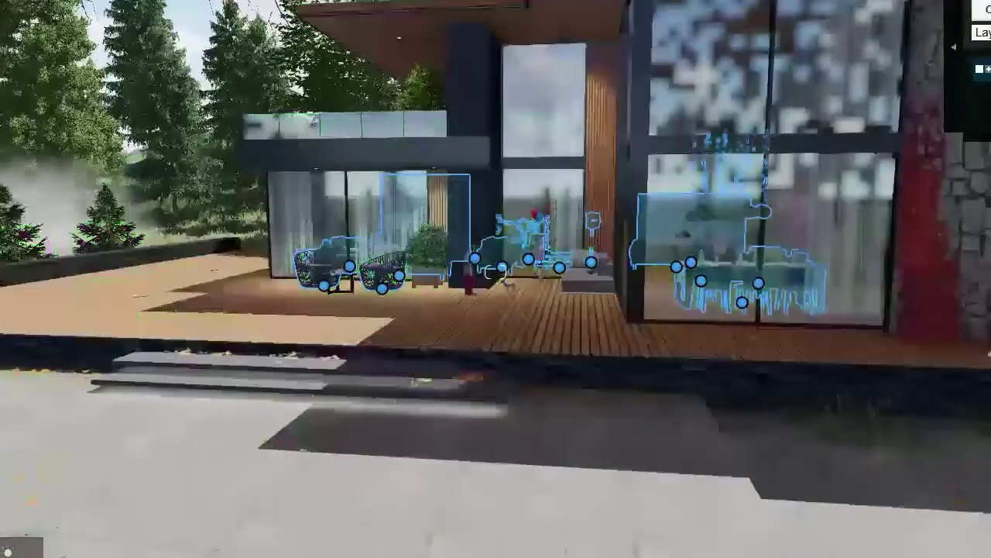
pyautogui.scroll(-1, 983, 132)
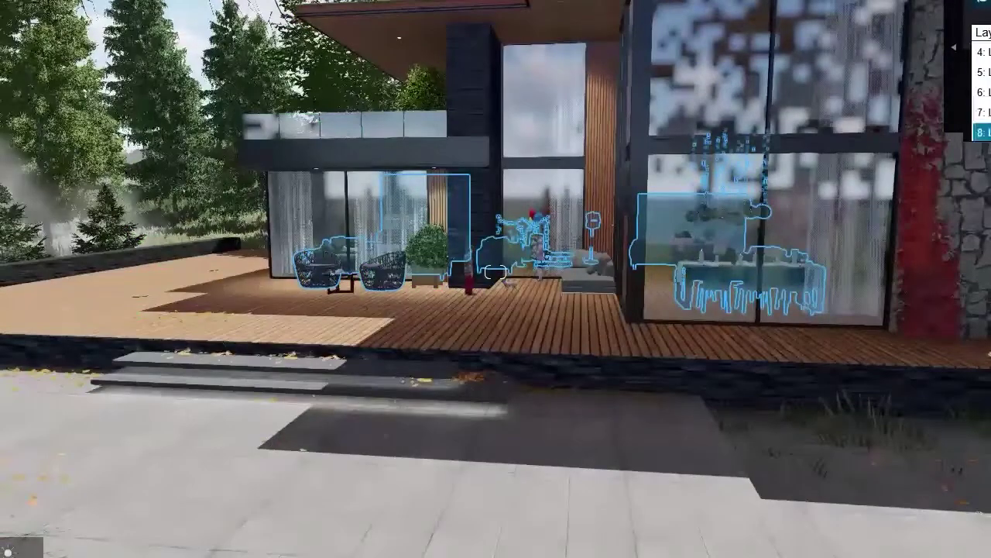
pyautogui.click(982, 132)
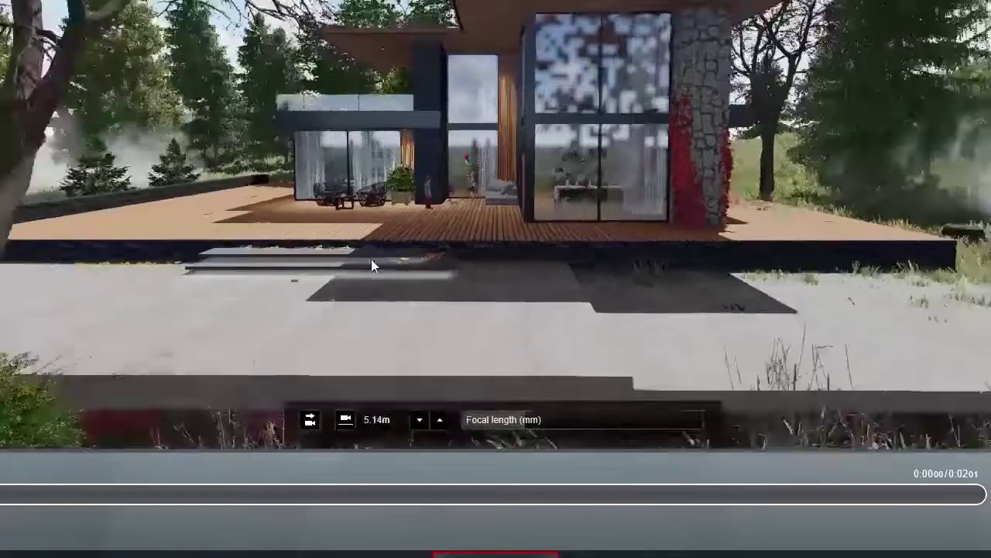
# Step: Record movie clip keyframes with the camera moving back from the house facade and the wooden deck
pyautogui.press('s')
pyautogui.press('w')
pyautogui.moveTo(373, 260); pyautogui.dragTo(373, 232, button='right')
pyautogui.press('s')
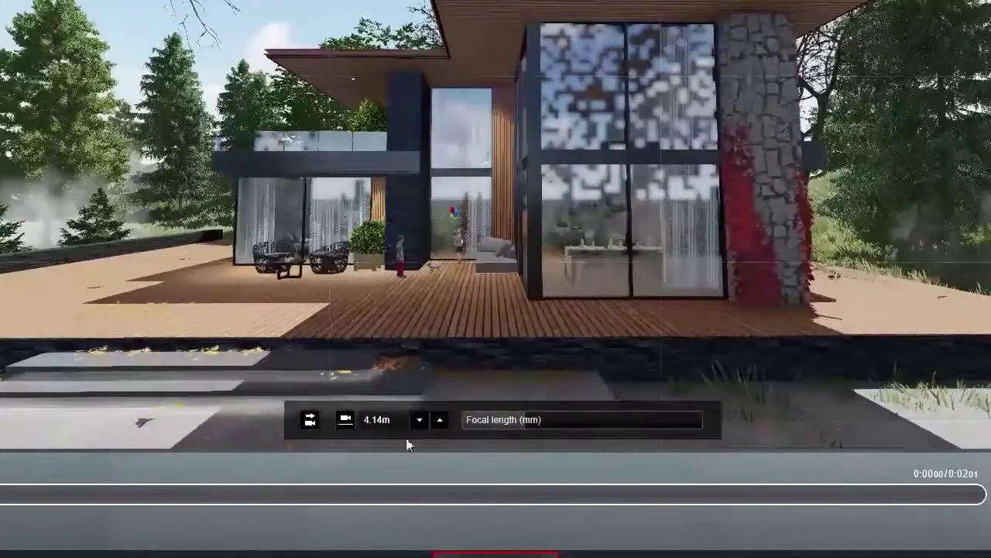
pyautogui.click(494, 553)
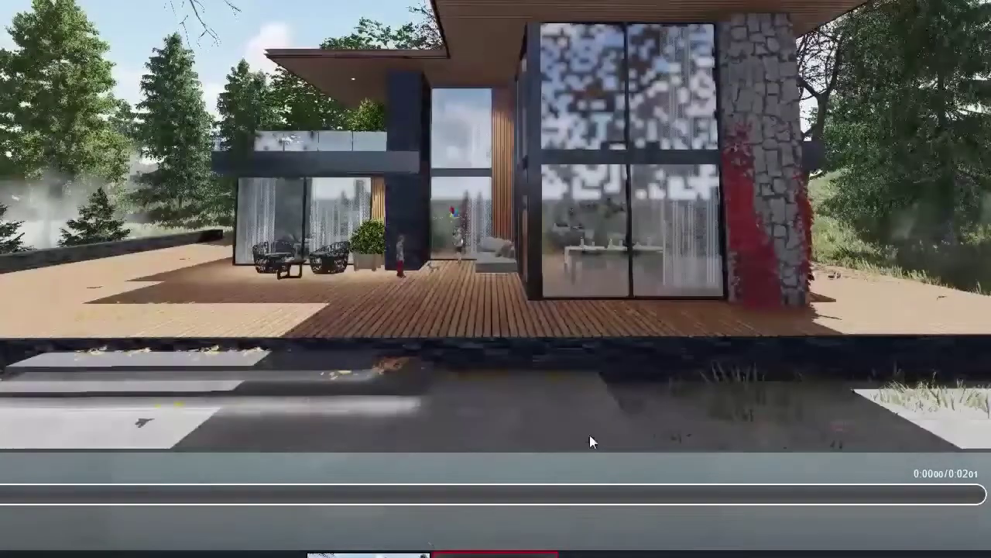
pyautogui.press('s')
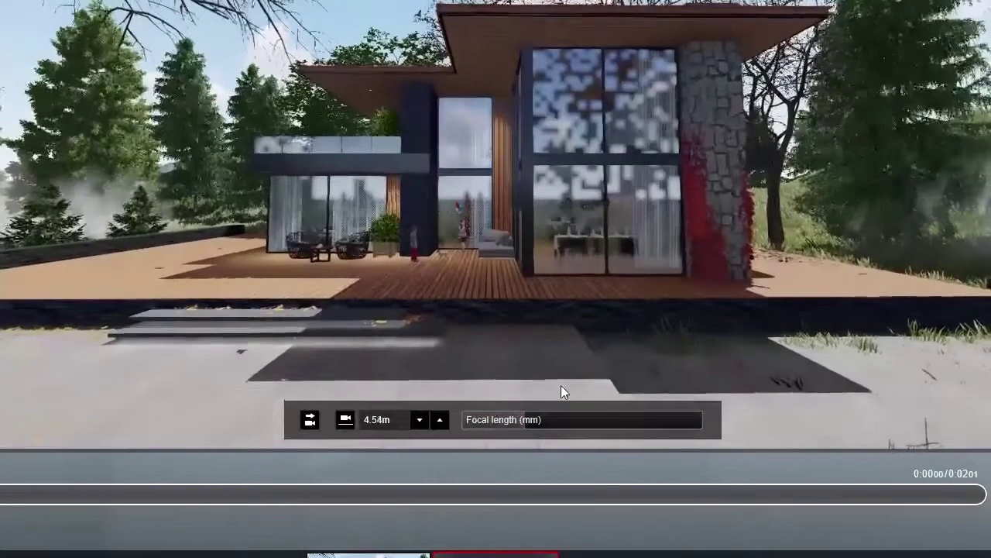
pyautogui.click(494, 553)
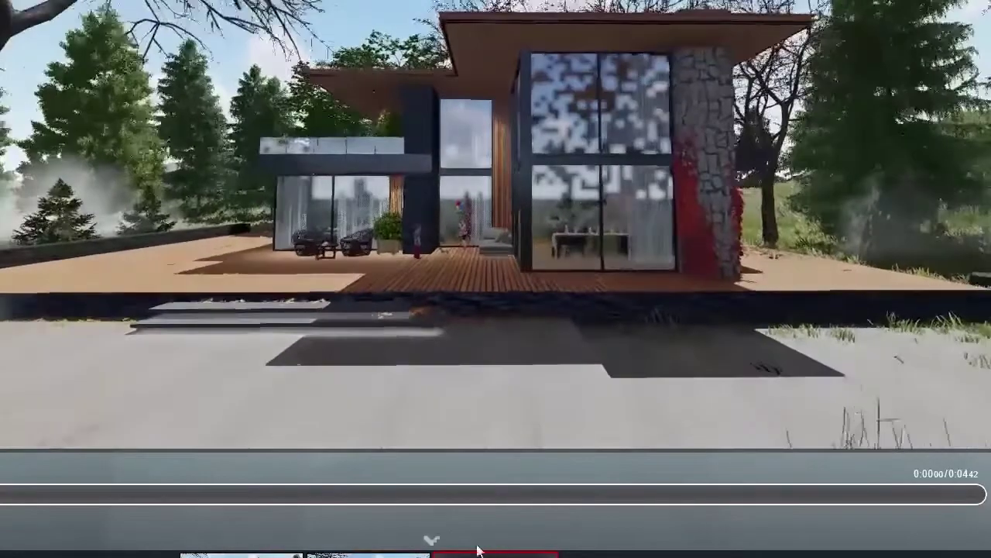
pyautogui.click(480, 538)
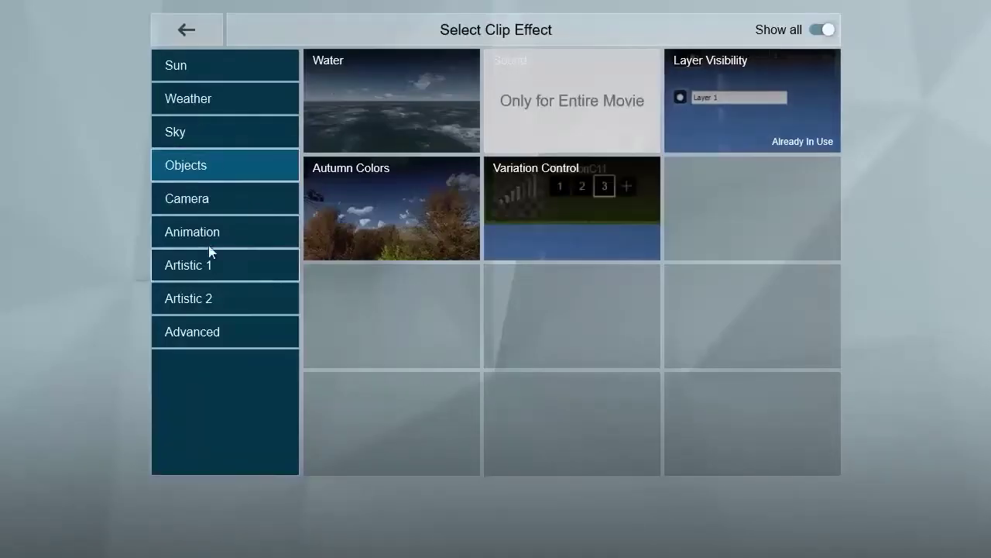
# Step: Look through the Camera, Advanced and Objects categories of clip effects
pyautogui.click(200, 198)
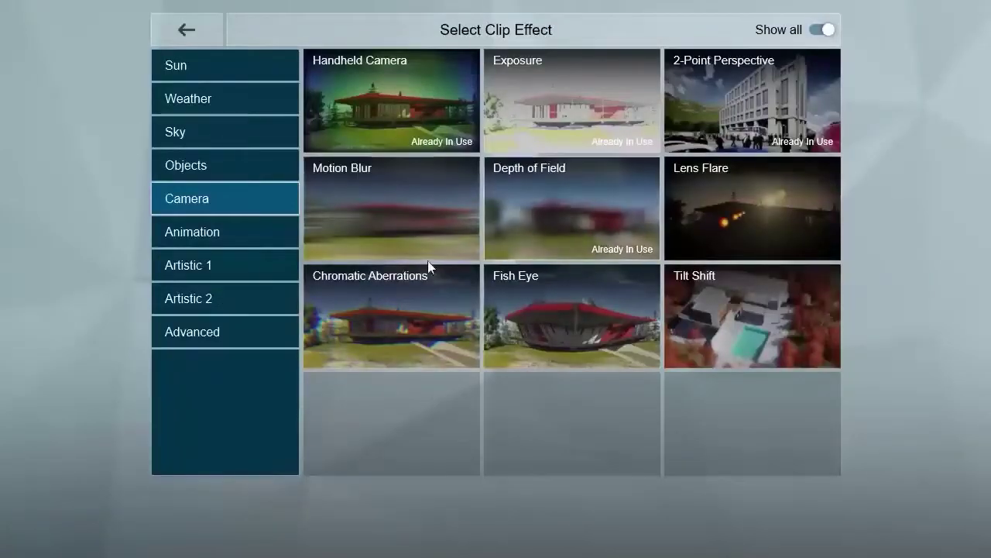
pyautogui.click(221, 346)
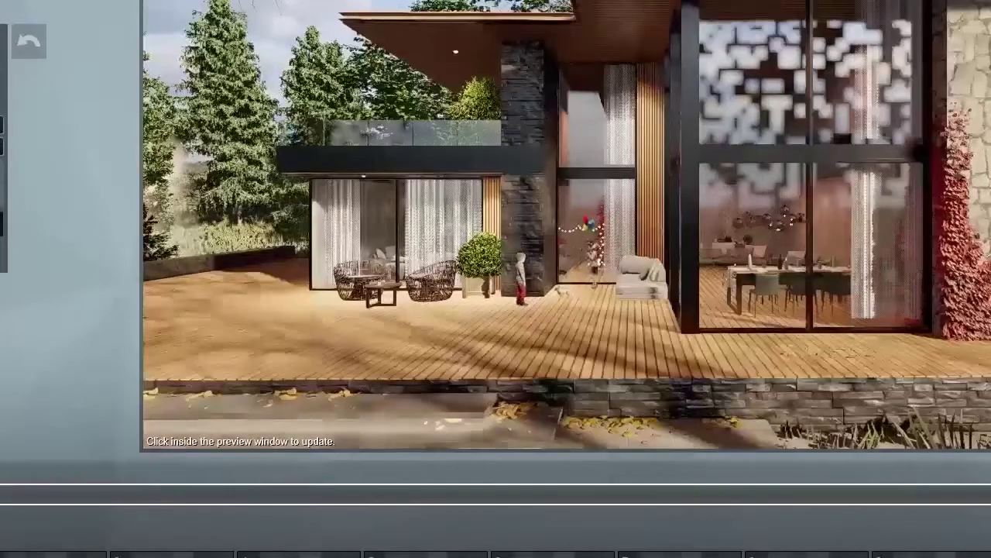
pyautogui.click(29, 41)
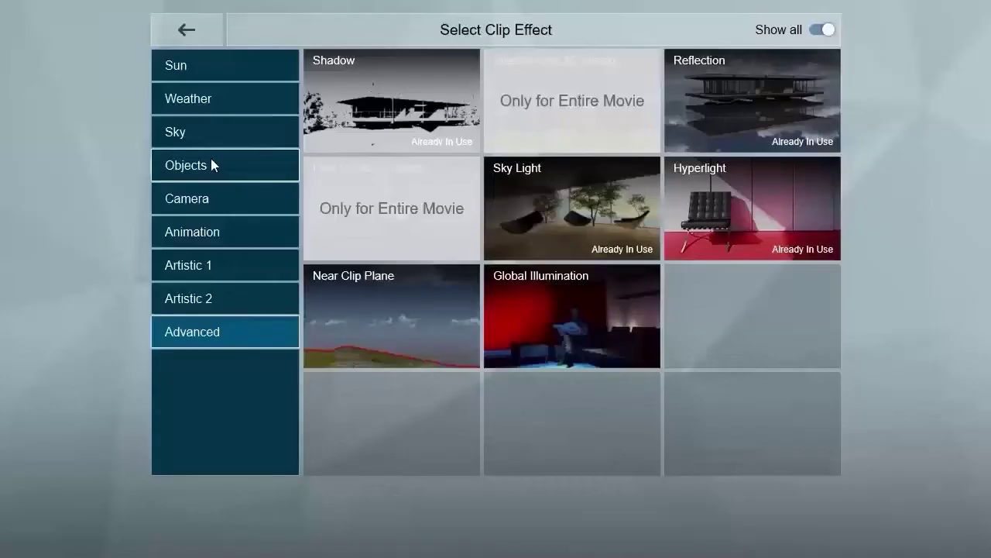
pyautogui.click(210, 165)
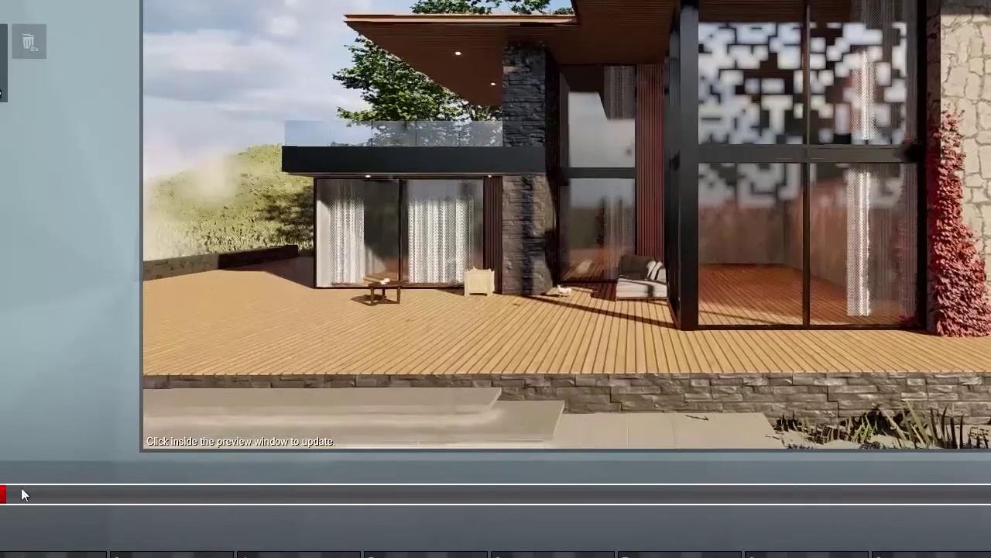
# Step: Add Layer Visibility keyframes along the clip timeline to turn on the lights and the furniture one after another, and return to the start
pyautogui.moveTo(18, 494); pyautogui.dragTo(60, 495)
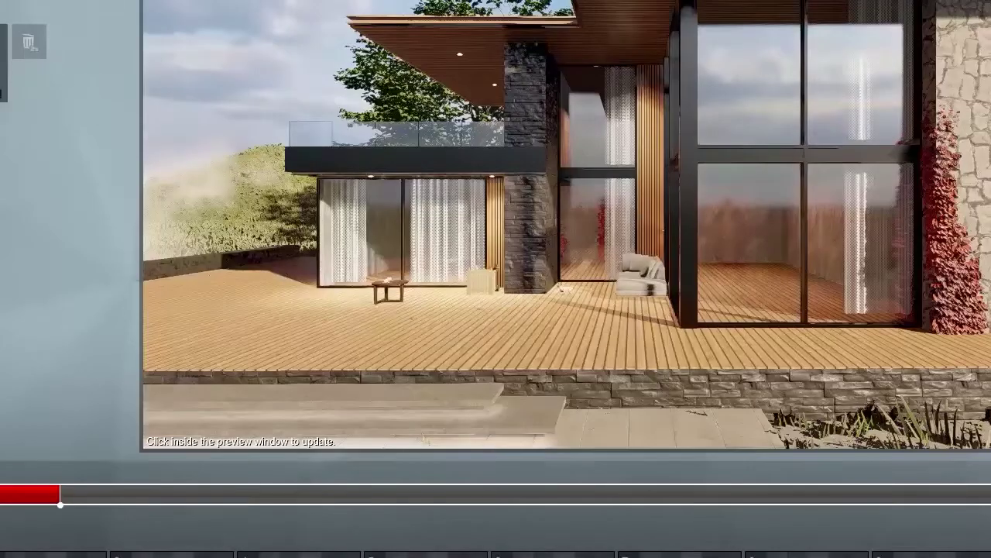
pyautogui.moveTo(85, 500); pyautogui.dragTo(217, 502)
pyautogui.click(1, 97)
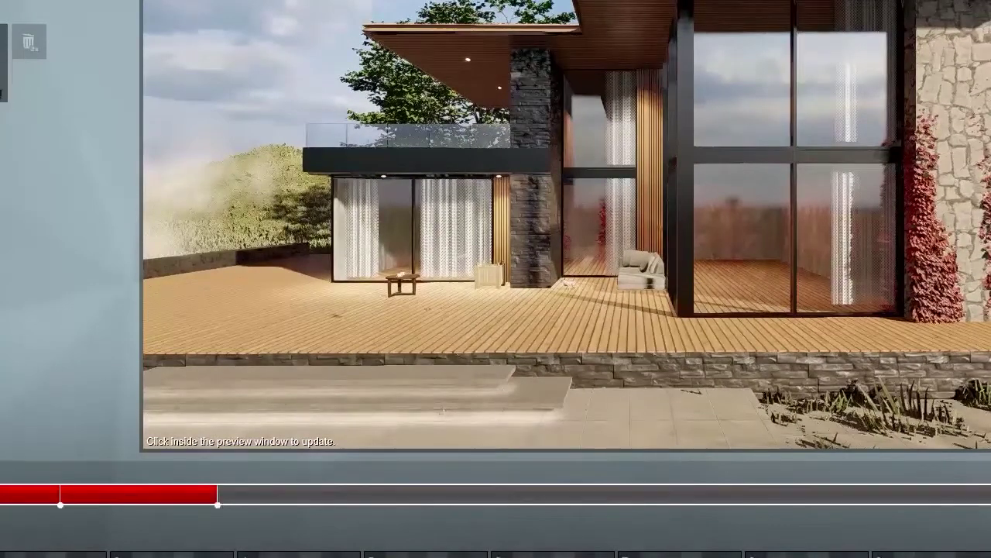
pyautogui.moveTo(249, 498); pyautogui.dragTo(347, 500)
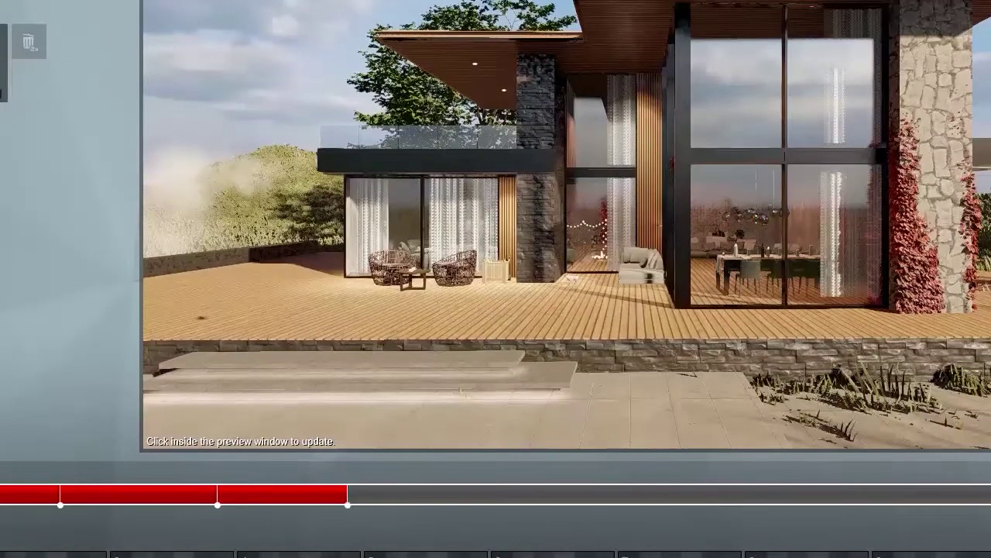
pyautogui.click(249, 352)
pyautogui.moveTo(393, 497); pyautogui.dragTo(2, 508)
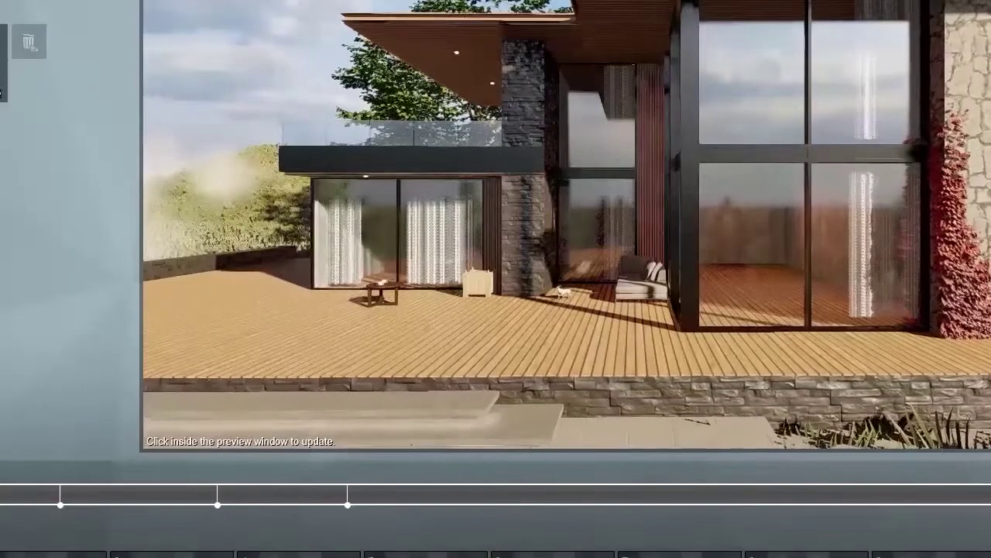
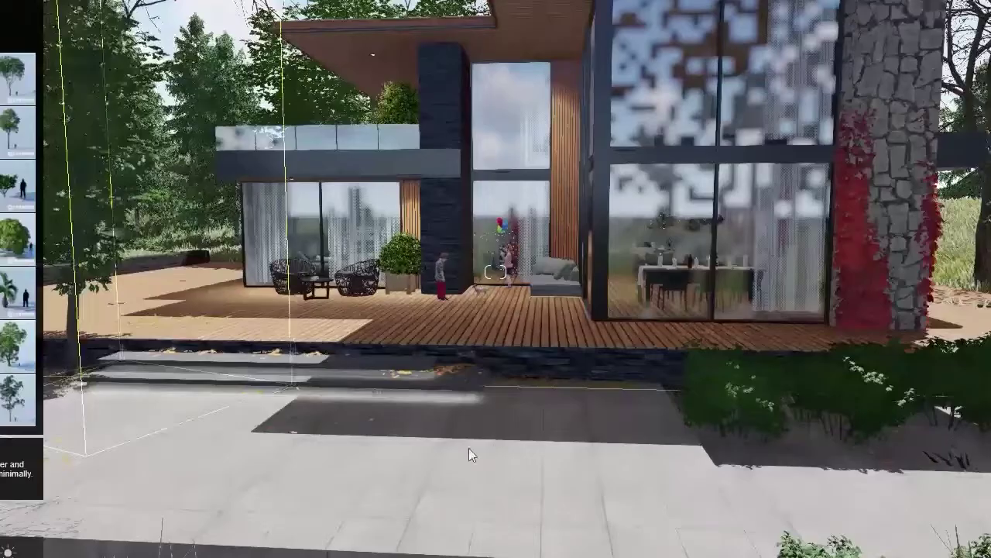
# Step: Place more greenery in front of the house beside the deck steps
pyautogui.click(682, 491)
pyautogui.press('s')
pyautogui.moveTo(681, 491); pyautogui.dragTo(630, 493, button='right')
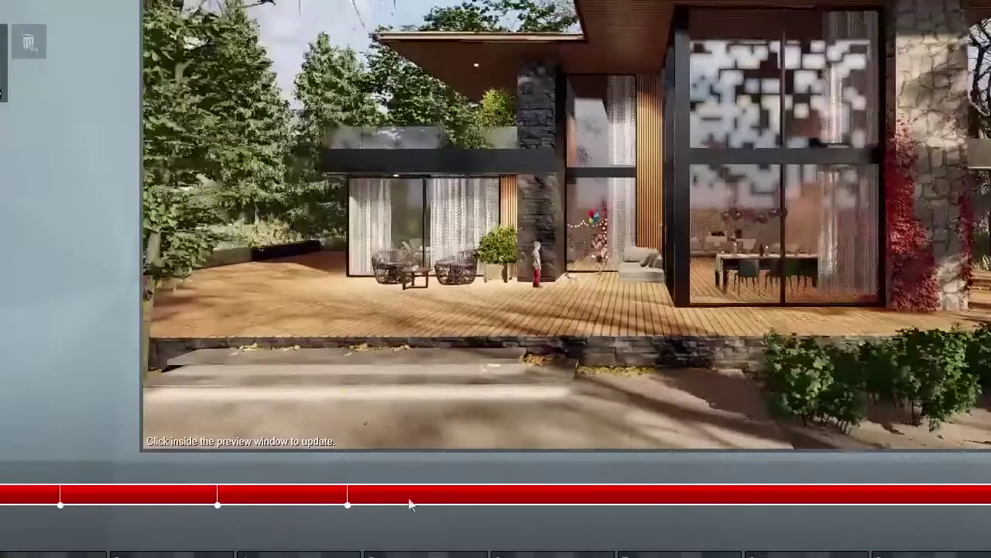
# Step: Hide the new trees and shrubs at the existing Layer Visibility keyframes and reveal them at a new keyframe further along the clip
pyautogui.moveTo(455, 498); pyautogui.dragTo(496, 496)
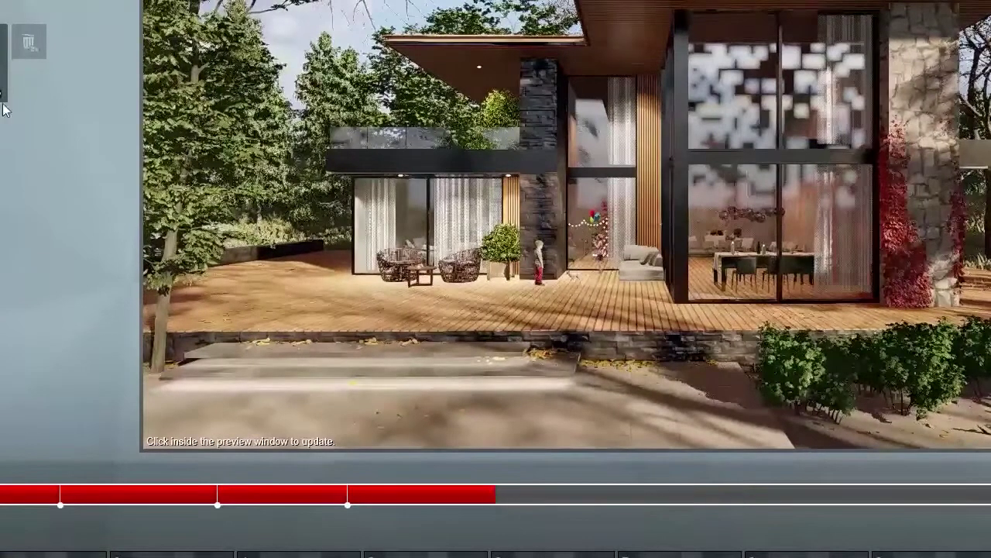
pyautogui.moveTo(355, 501); pyautogui.dragTo(0, 505)
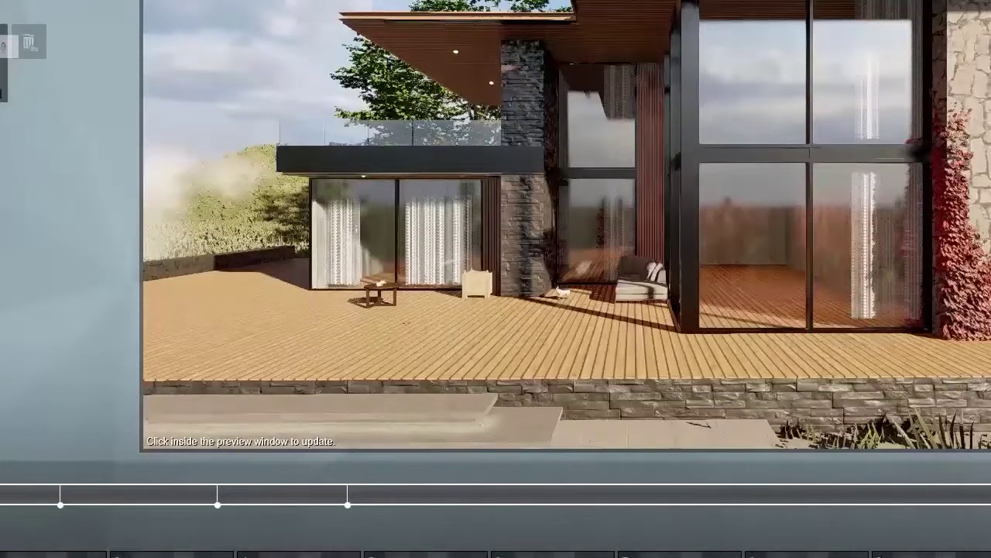
pyautogui.moveTo(0, 496); pyautogui.dragTo(127, 485)
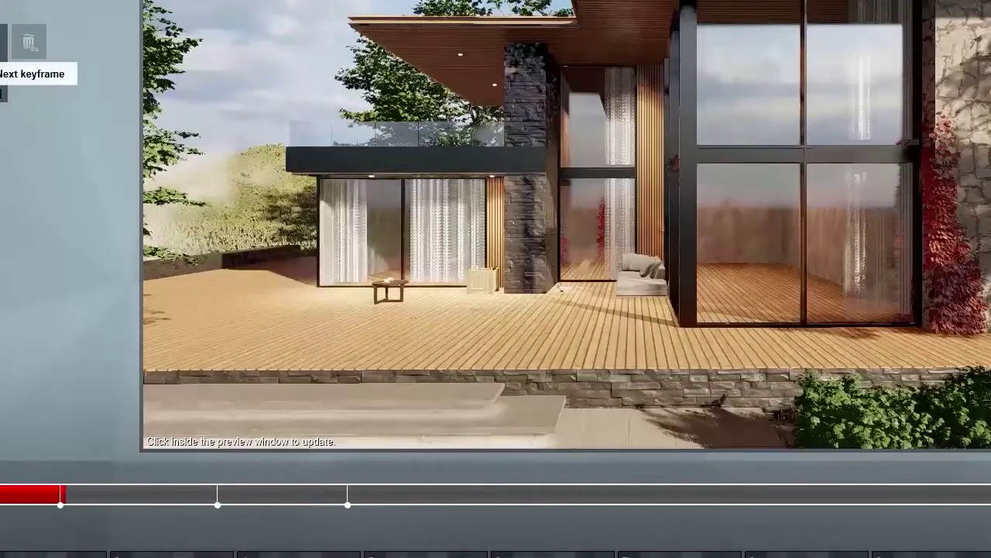
pyautogui.click(1, 93)
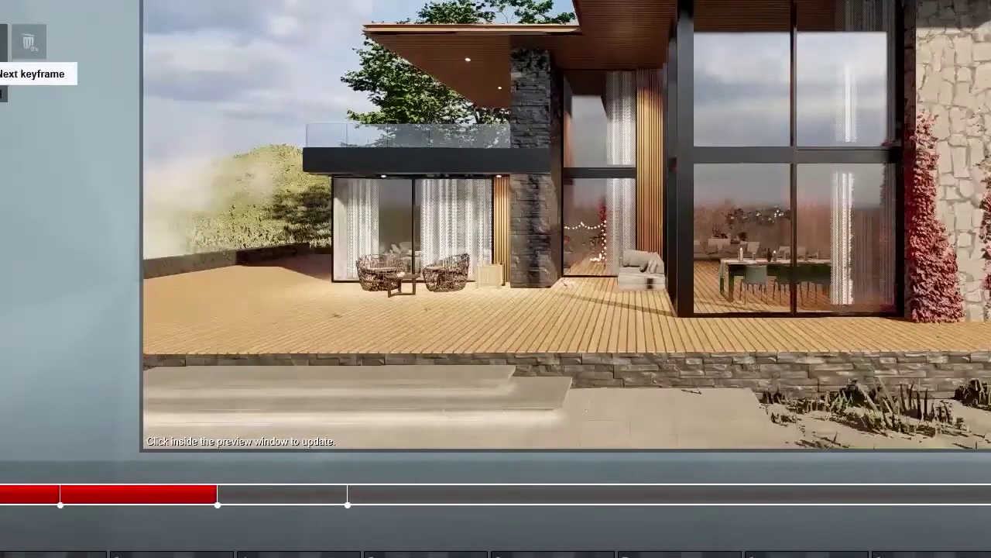
pyautogui.click(4, 46)
pyautogui.moveTo(431, 494); pyautogui.dragTo(475, 494)
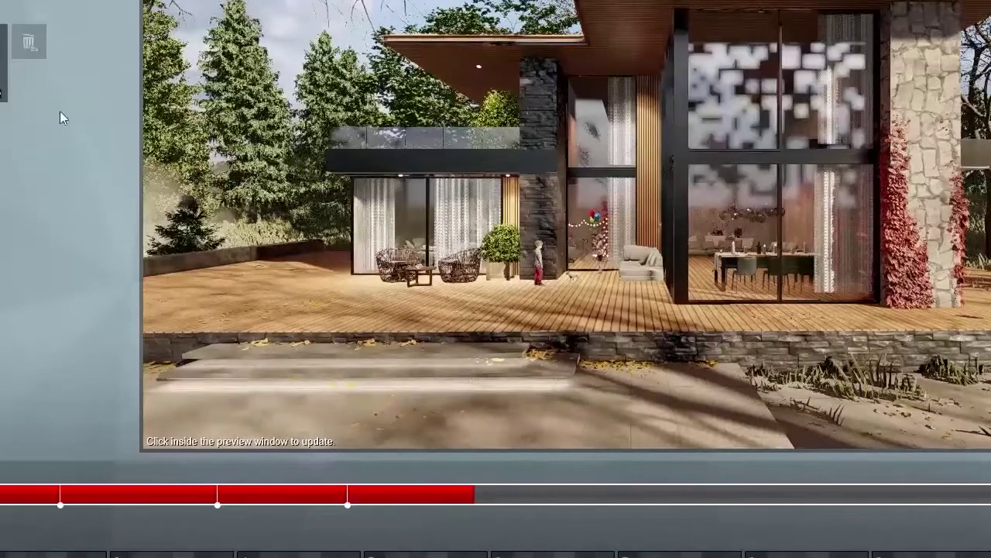
pyautogui.click(4, 96)
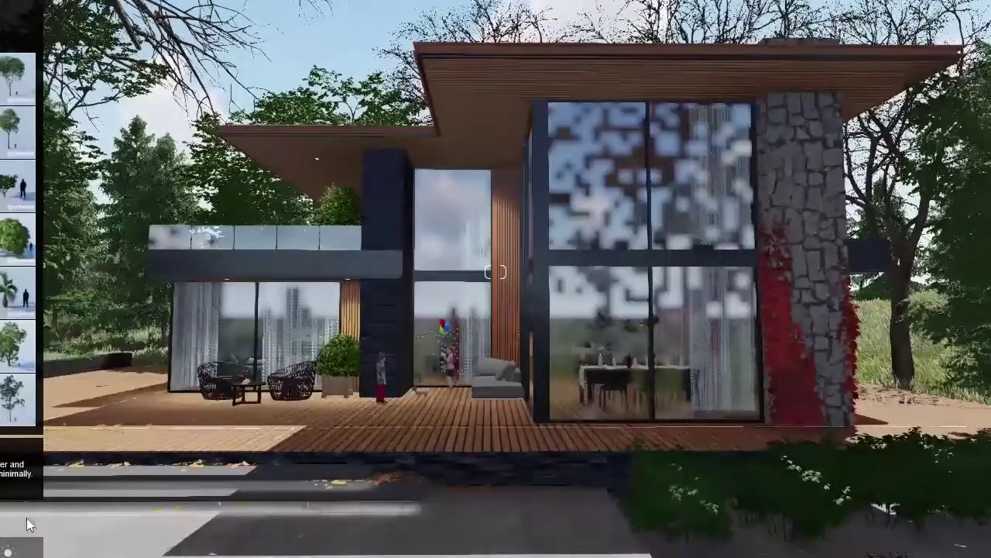
# Step: Place people around the deck, including a man beyond the rattan chairs and a seated woman in front of them
pyautogui.click(2, 545)
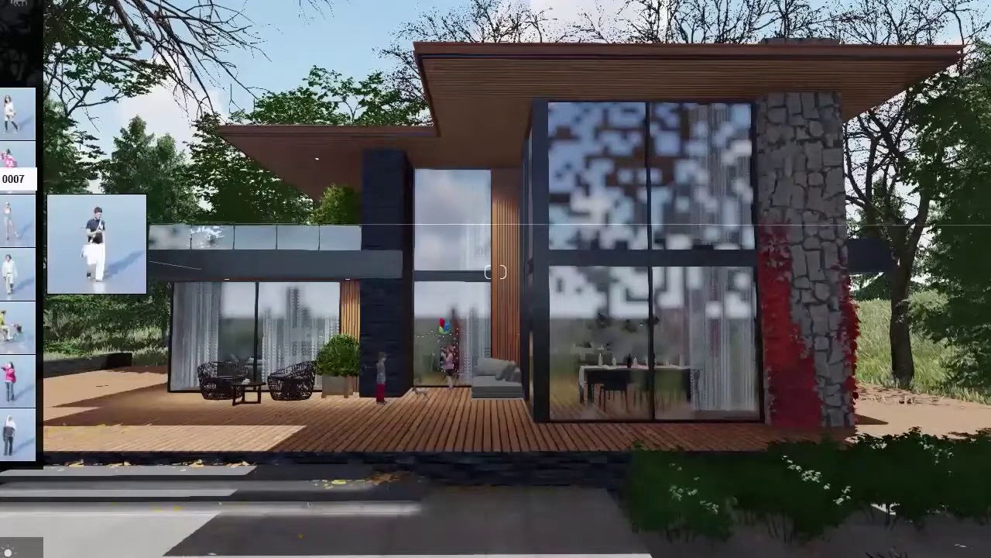
pyautogui.click(18, 179)
pyautogui.click(126, 398)
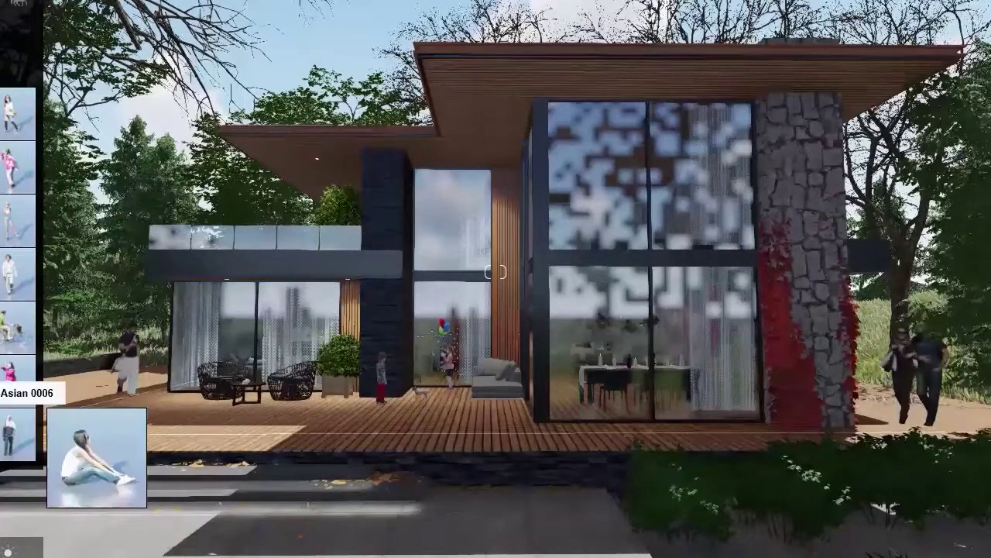
pyautogui.click(17, 378)
pyautogui.click(178, 425)
# Step: Place another person on the upper terrace behind the glass railing
pyautogui.moveTo(17, 114)
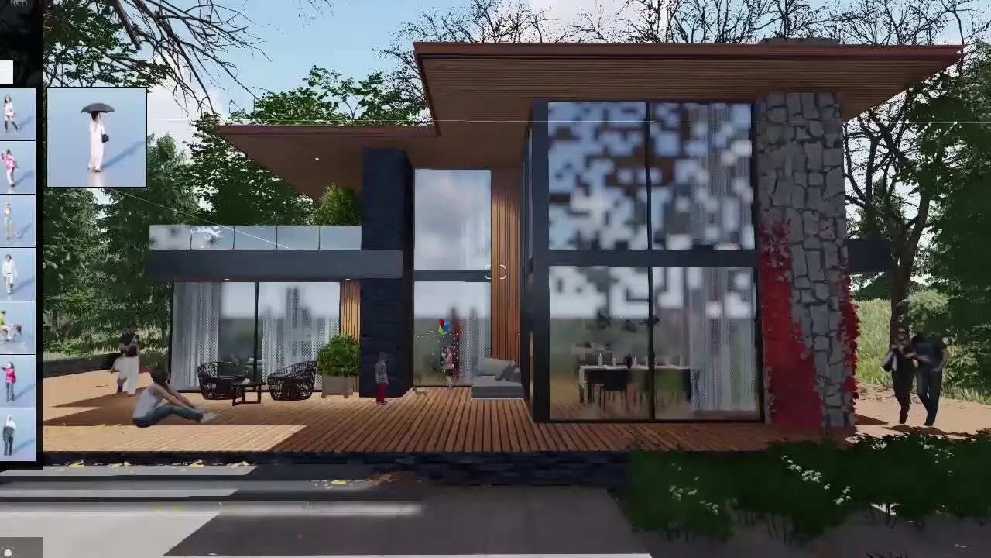
pyautogui.press('w')
pyautogui.moveTo(496, 271); pyautogui.dragTo(395, 318, button='right')
pyautogui.press('w')
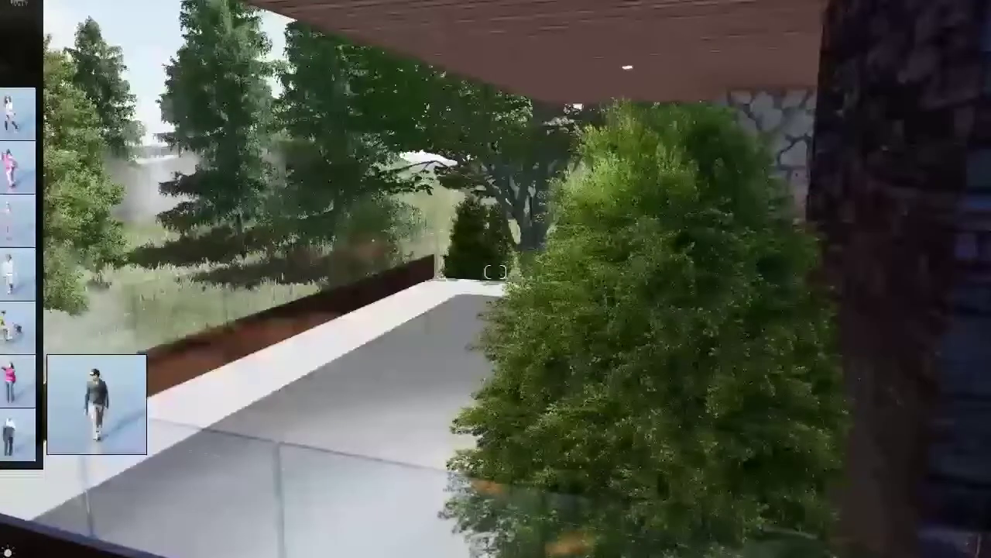
pyautogui.click(17, 379)
pyautogui.click(366, 403)
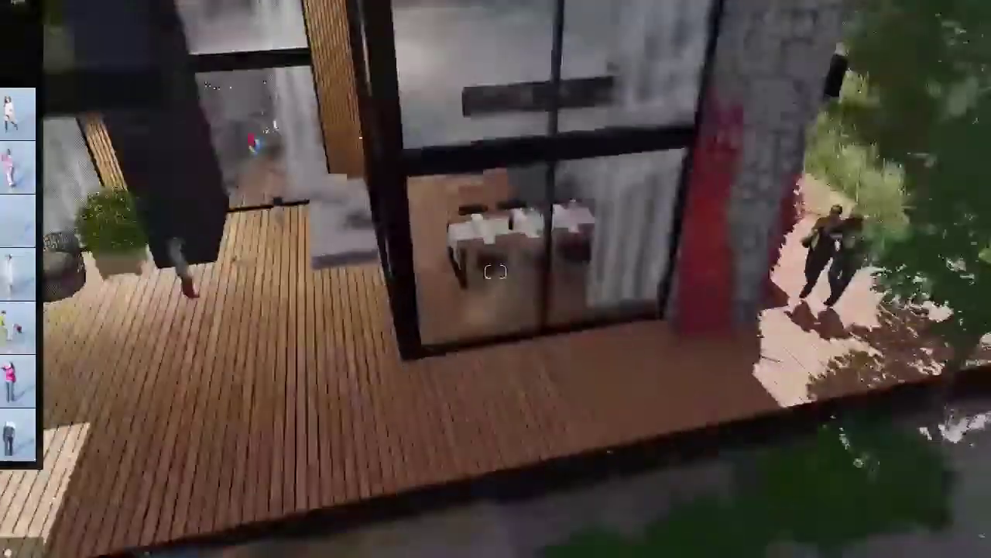
# Step: Place a standing woman inside the living room, between the dining table and the sofas
pyautogui.press('w')
pyautogui.moveTo(600, 426); pyautogui.dragTo(586, 145, button='right')
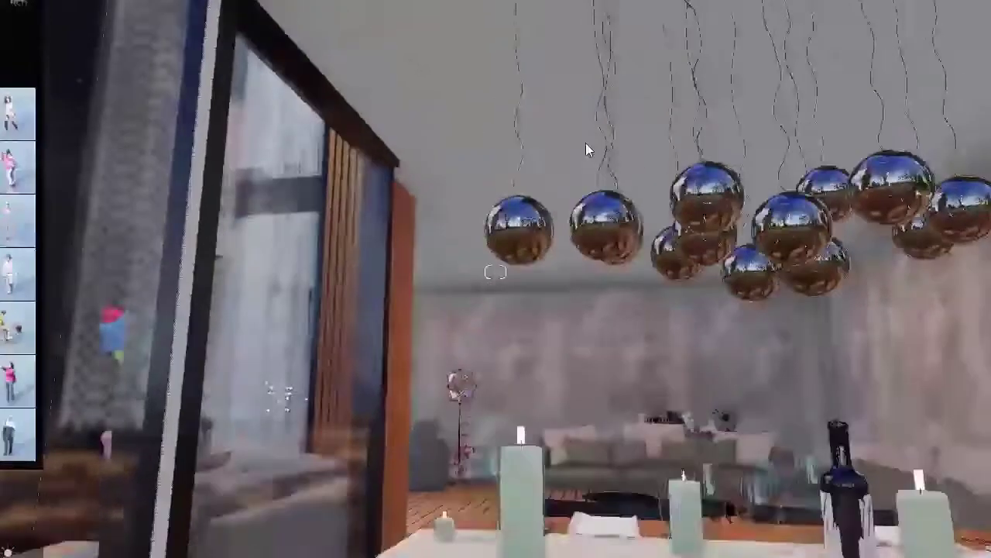
pyautogui.press('q')
pyautogui.click(477, 535)
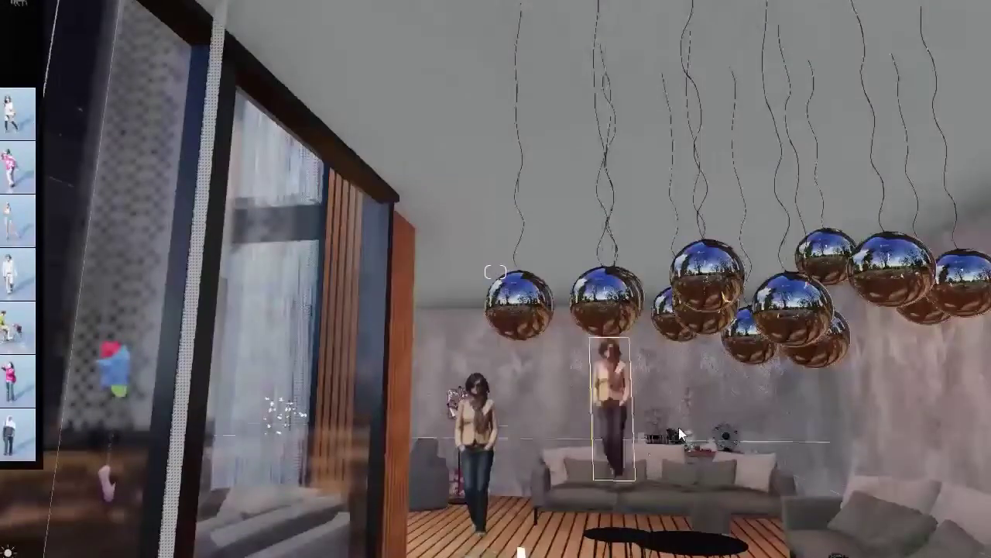
# Step: Reveal the people's layer in the movie clip at a new Layer Visibility keyframe after the one for the trees
pyautogui.press('s')
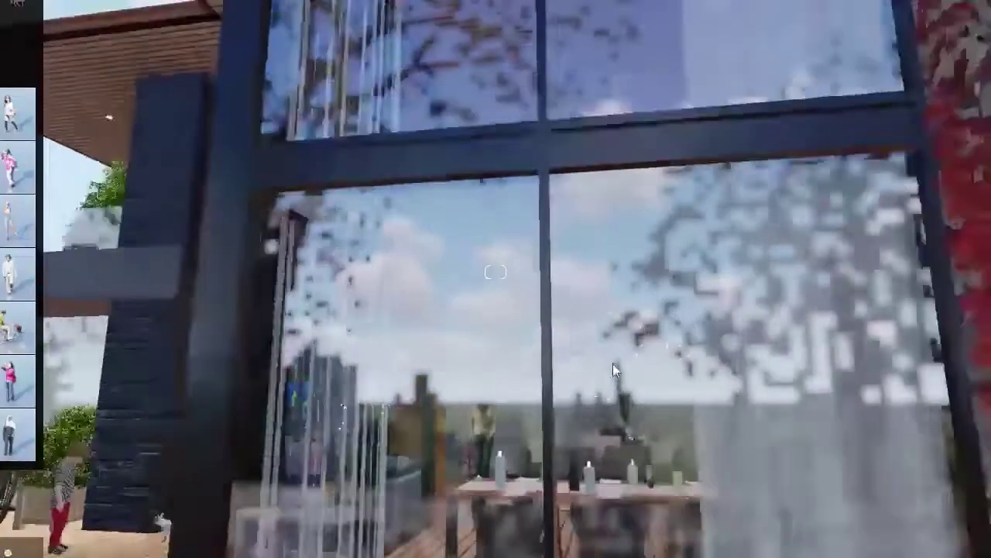
pyautogui.press('s')
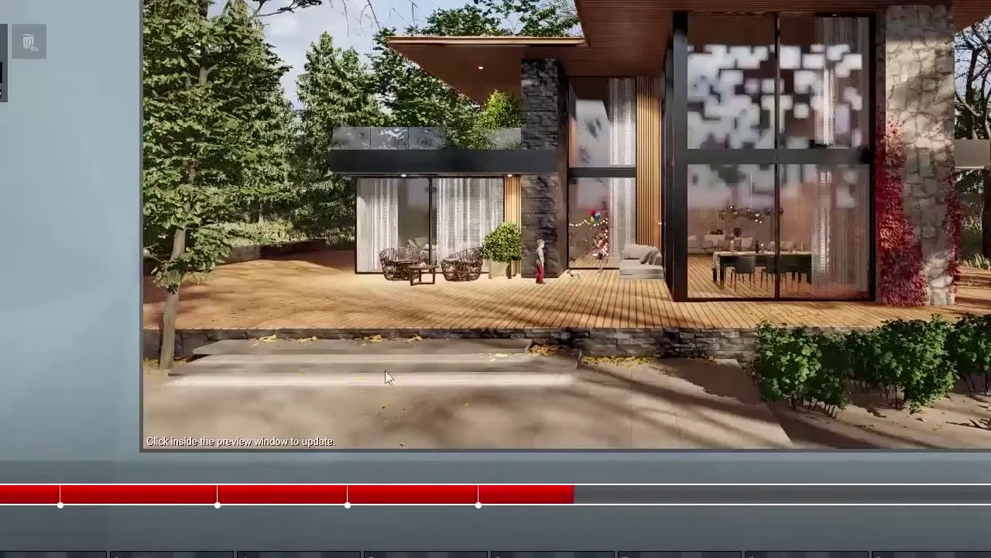
pyautogui.click(3, 91)
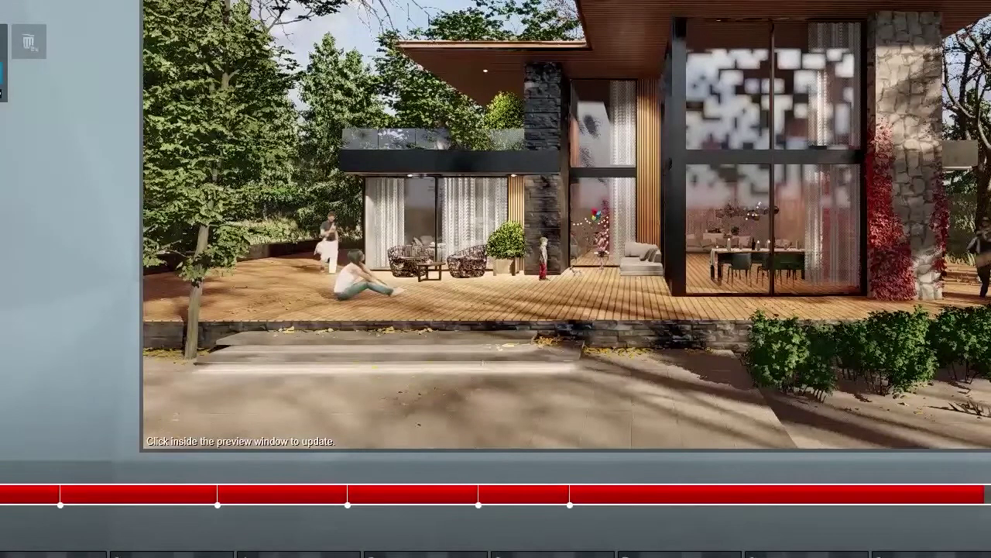
# Step: Switch to the rainy photo of the house and hide the people's layer in its Layer Visibility effect
pyautogui.click(54, 554)
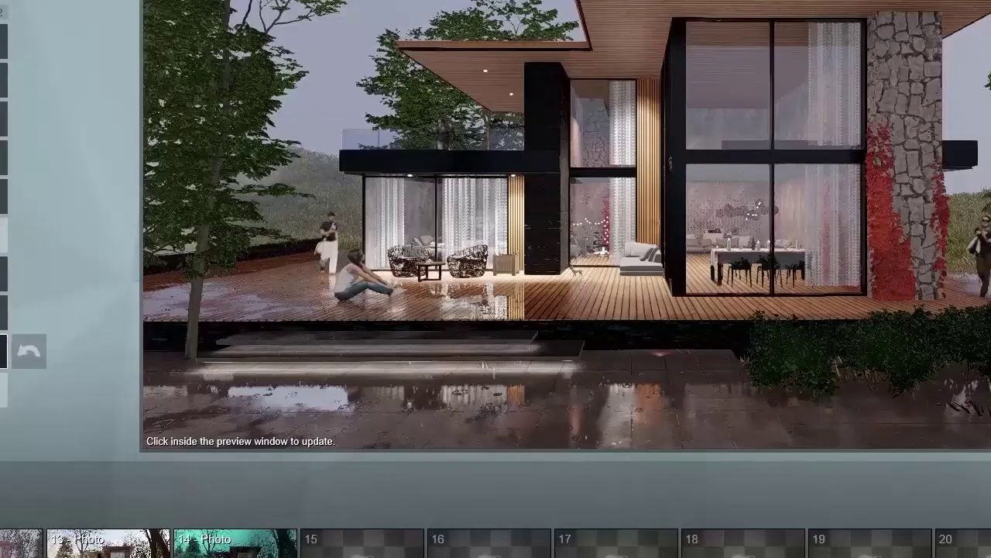
pyautogui.click(3, 45)
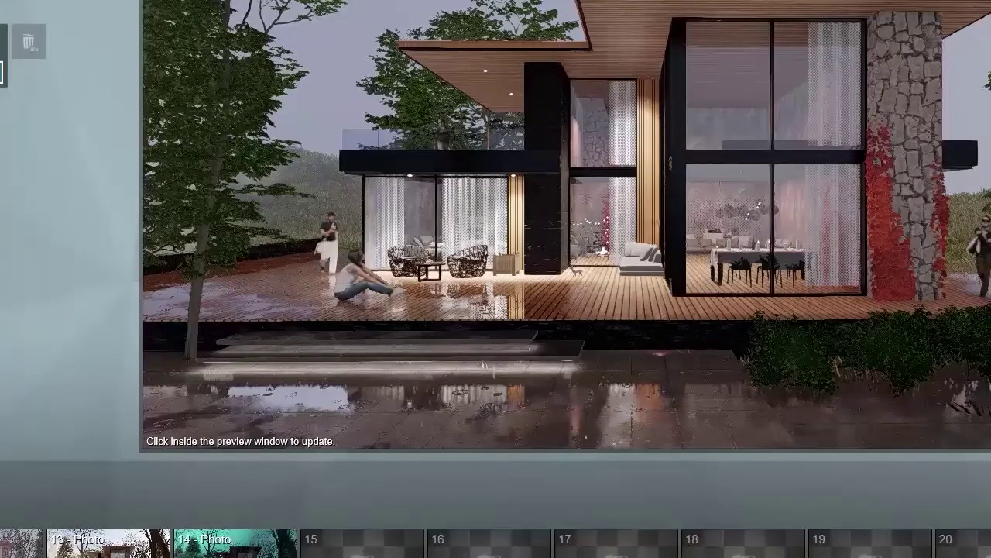
pyautogui.click(2, 73)
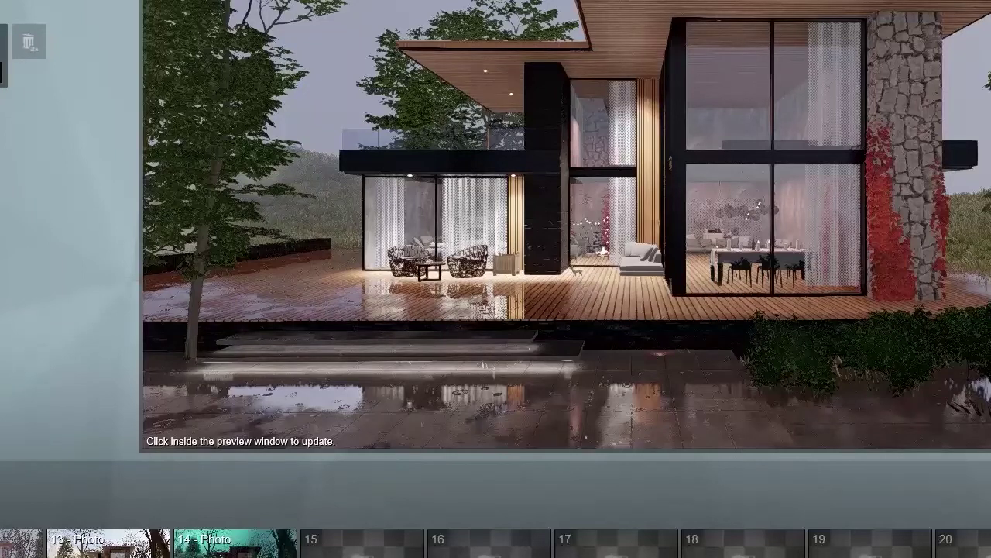
pyautogui.click(612, 140)
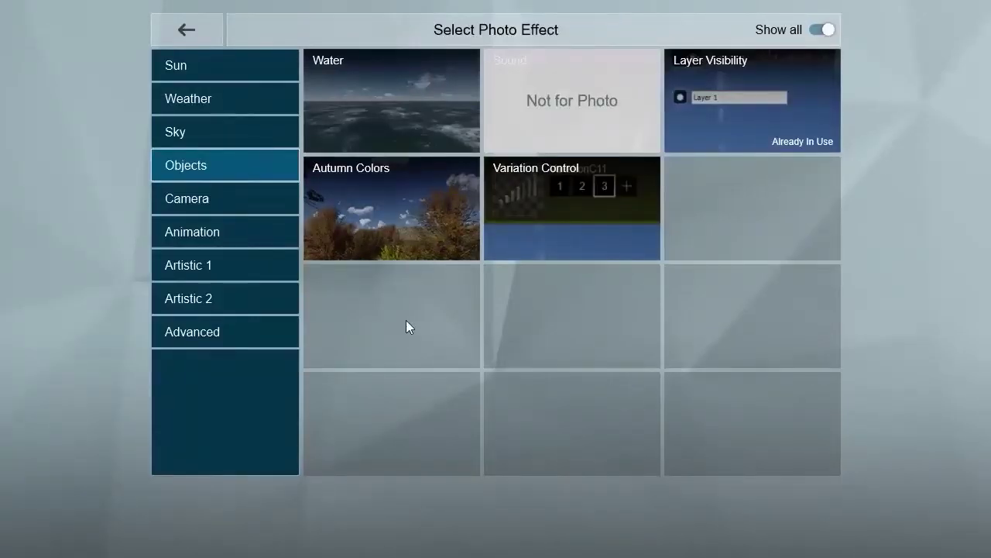
# Step: Add the Autumn Colors effect to the rainy photo and turn the trees behind the house orange-brown
pyautogui.click(409, 188)
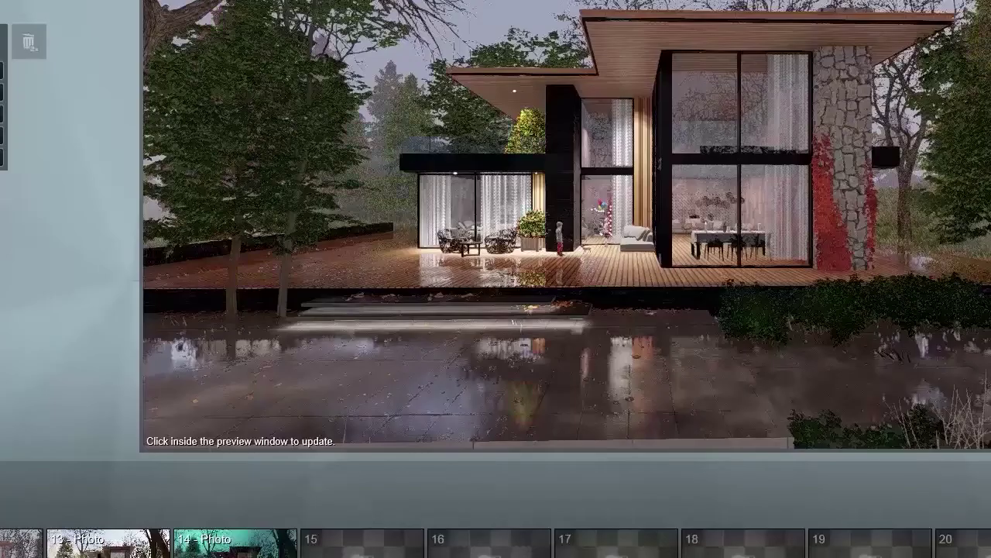
pyautogui.moveTo(438, 123)
pyautogui.moveTo(606, 209)
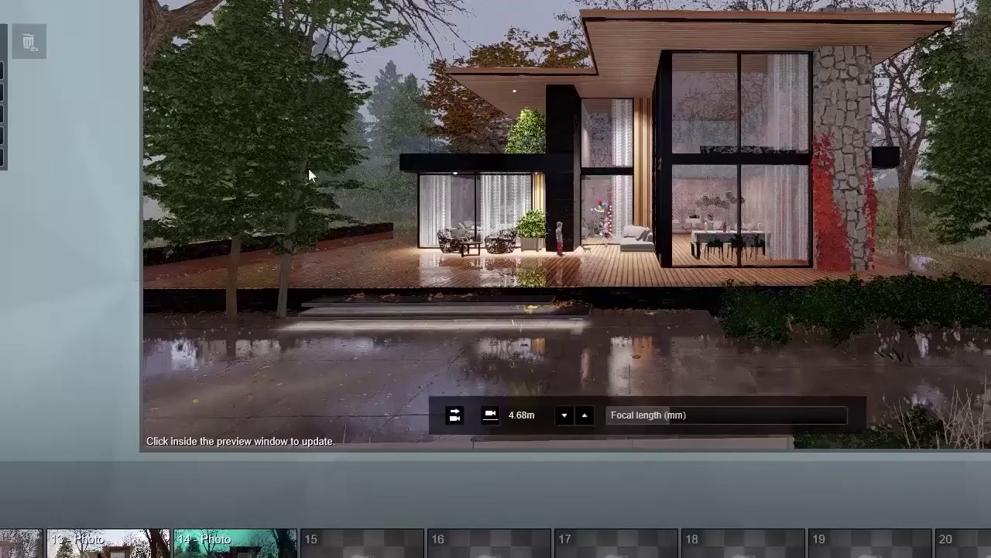
# Step: Apply the Realistic style to the photo and restore its modified effect to the style's settings
pyautogui.click(3, 17)
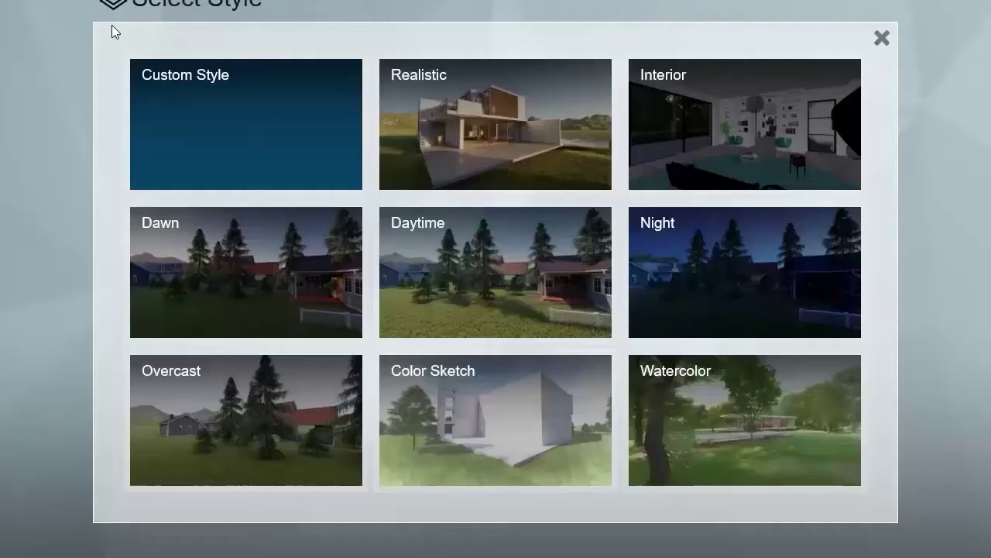
pyautogui.click(484, 133)
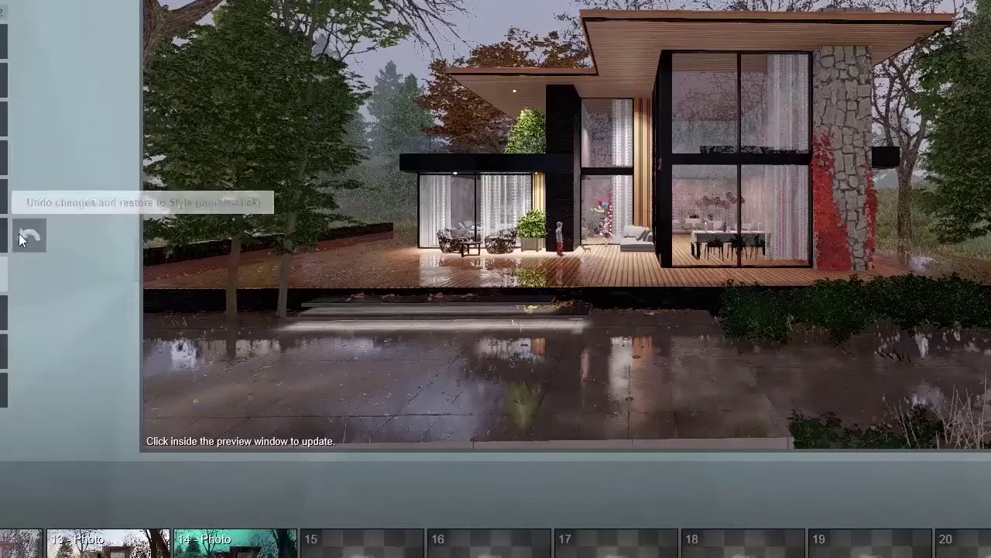
pyautogui.doubleClick(21, 238)
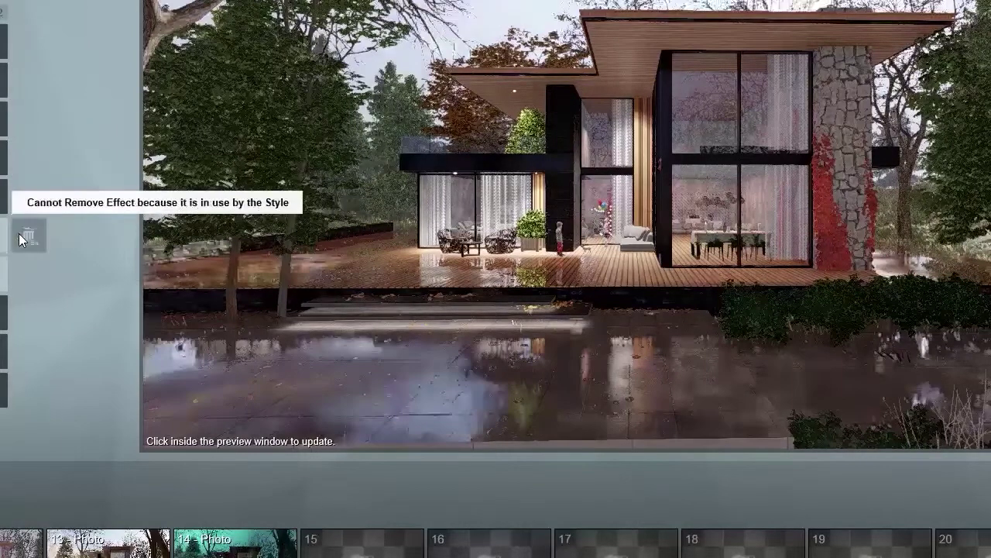
pyautogui.click(4, 236)
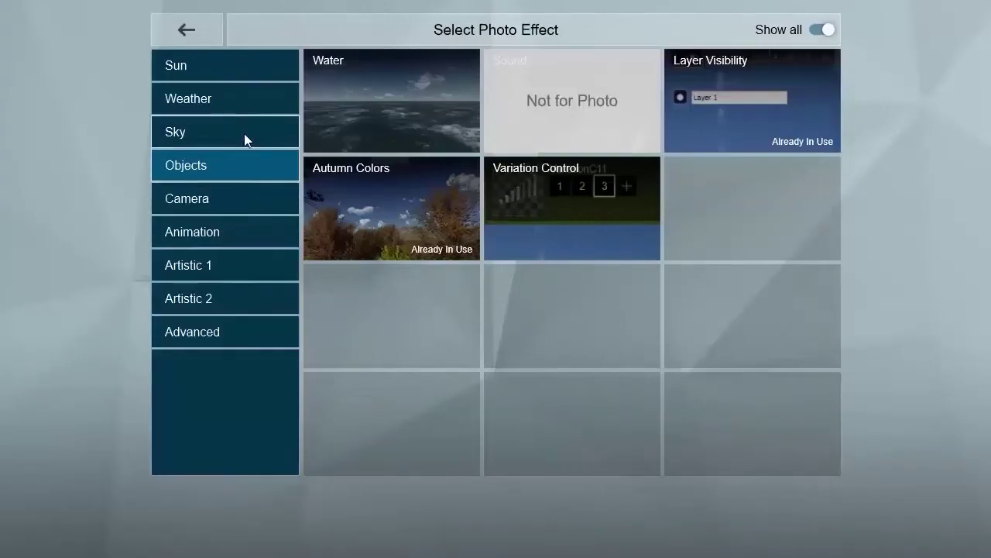
pyautogui.click(374, 201)
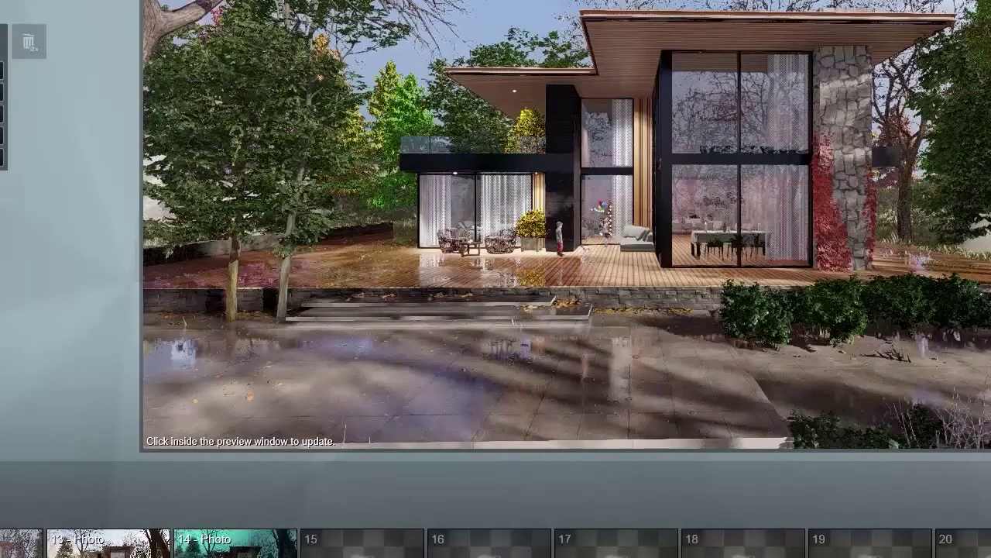
# Step: In build mode, select the trees and shrubs around the house together as one group
pyautogui.click(382, 221)
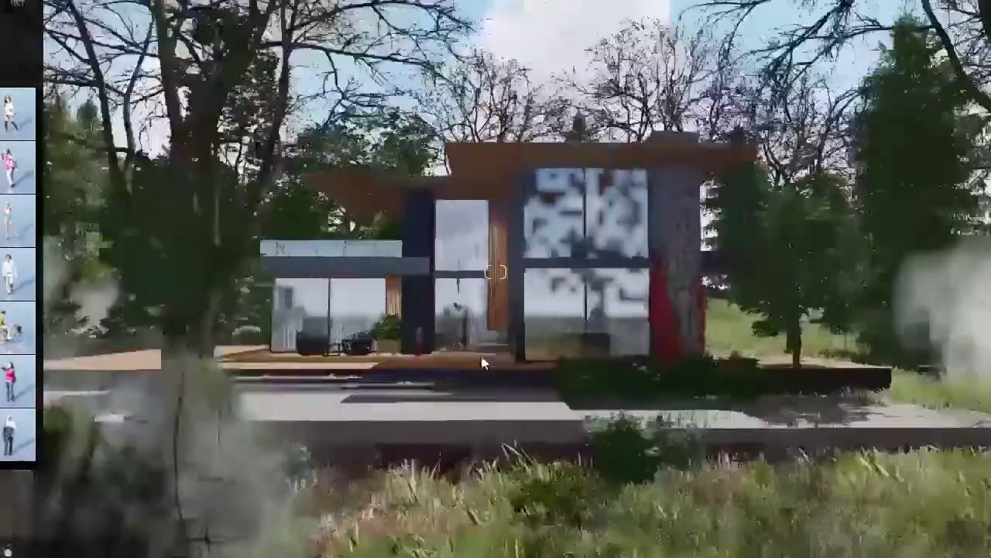
pyautogui.scroll(-5, 482, 363)
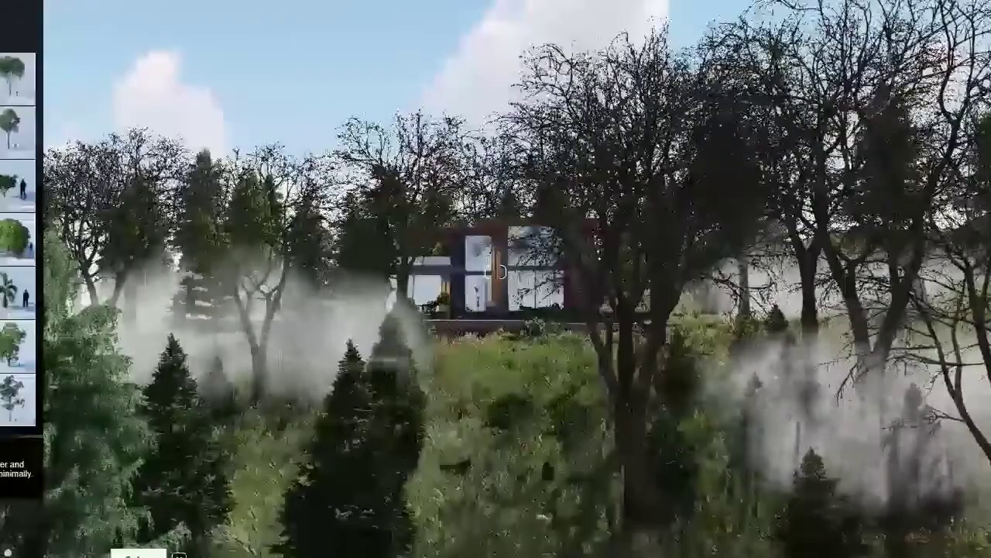
pyautogui.keyDown('ctrl'); pyautogui.moveTo(968, 163); pyautogui.dragTo(8, 492); pyautogui.keyUp('ctrl')
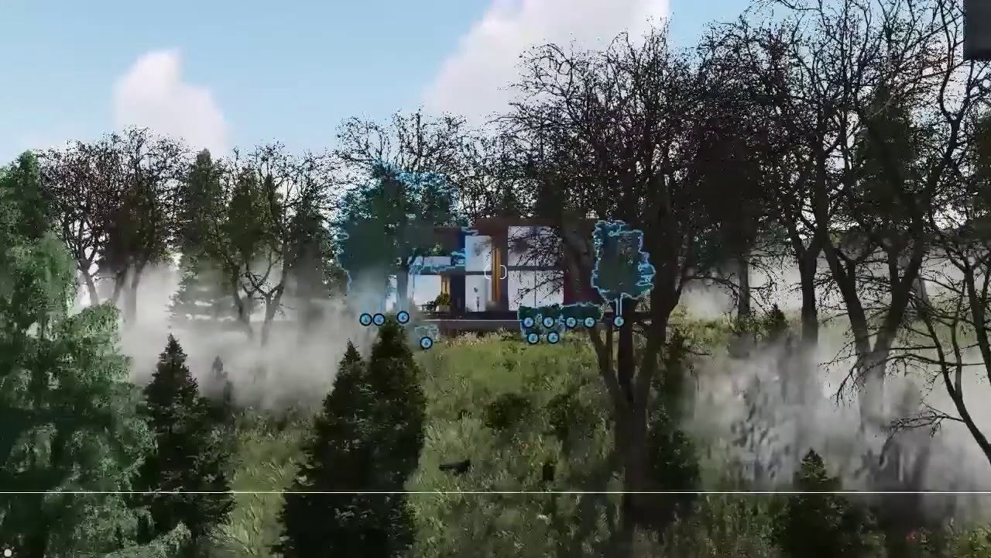
pyautogui.click(982, 32)
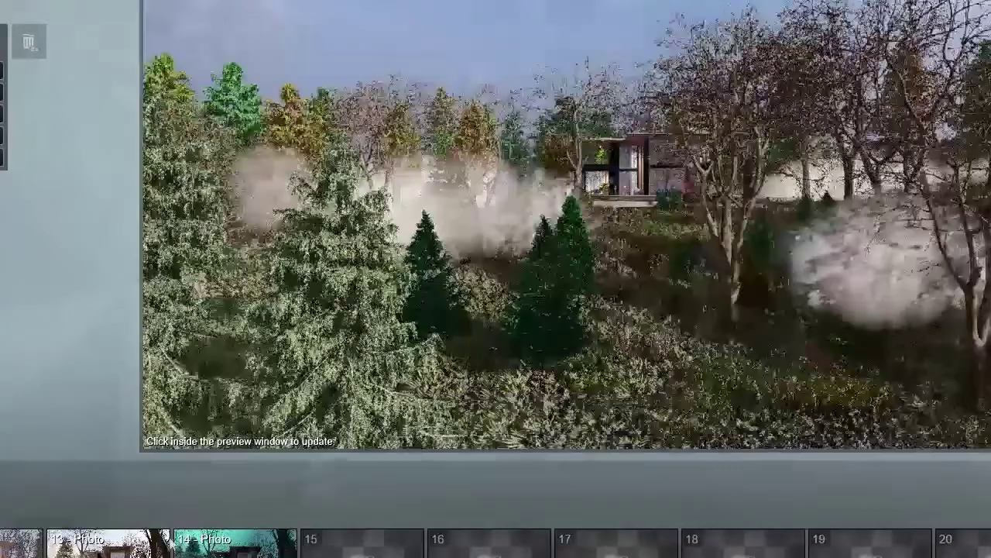
# Step: Frame the photo close to the house front and shift its Autumn Colors foliage to muted brown tones
pyautogui.click(109, 546)
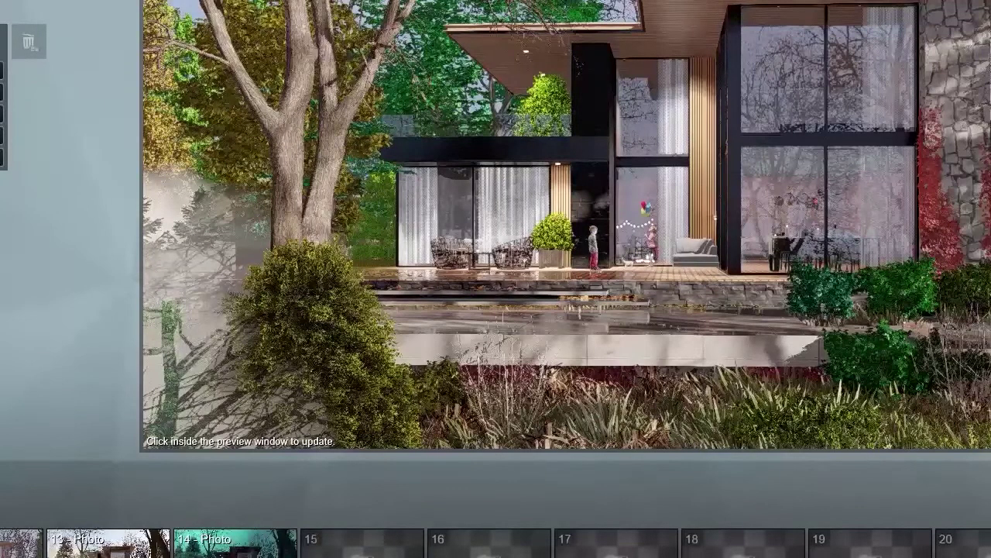
pyautogui.moveTo(755, 137)
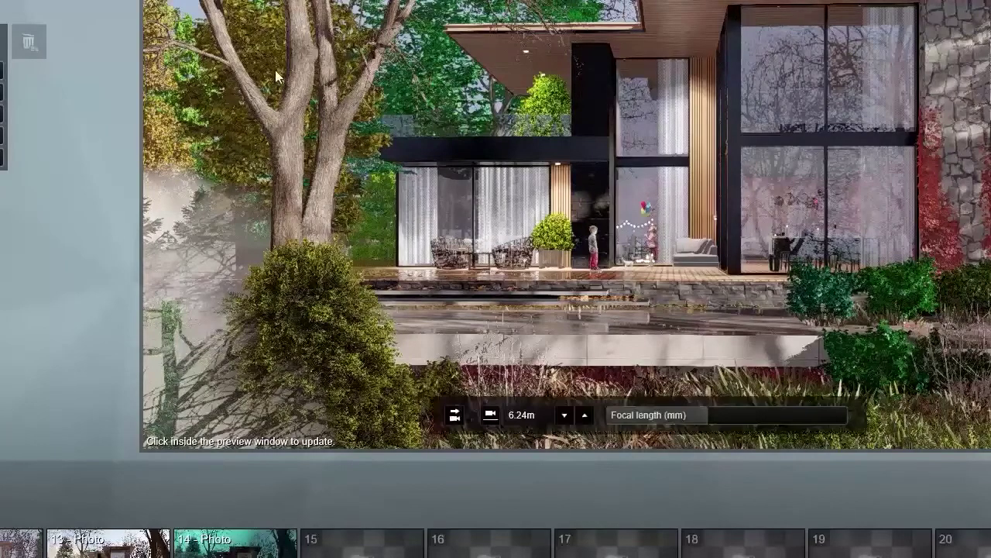
pyautogui.click(753, 133)
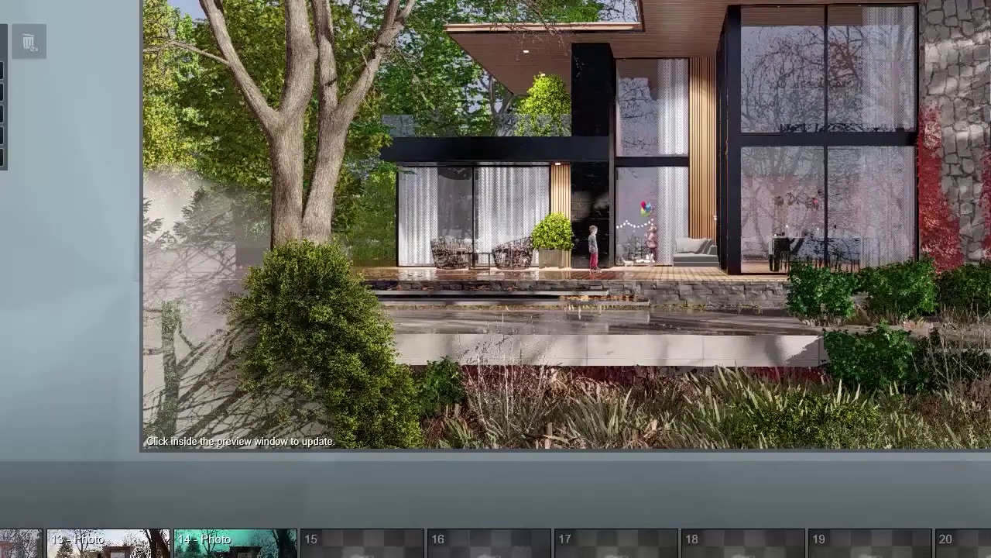
pyautogui.moveTo(1, 93); pyautogui.dragTo(40, 97)
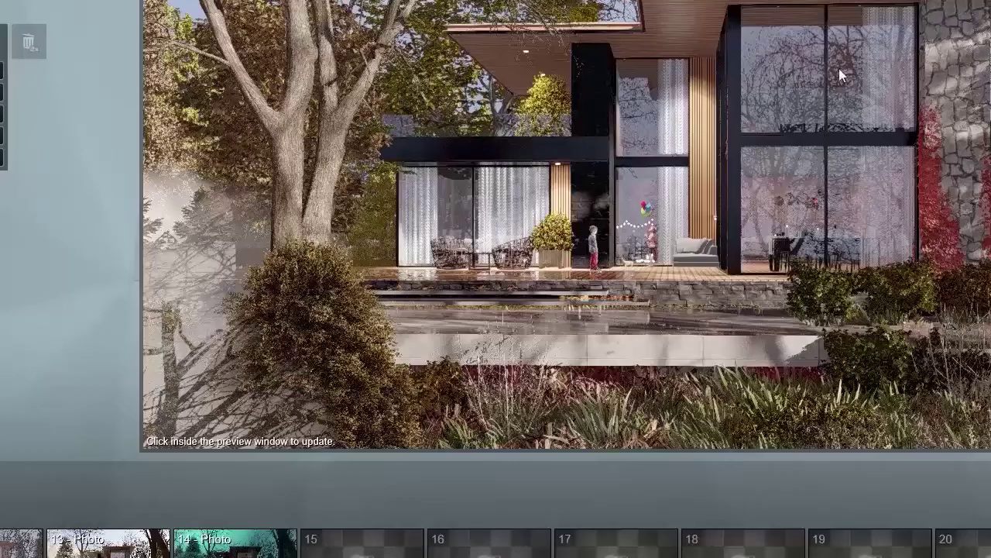
pyautogui.click(872, 61)
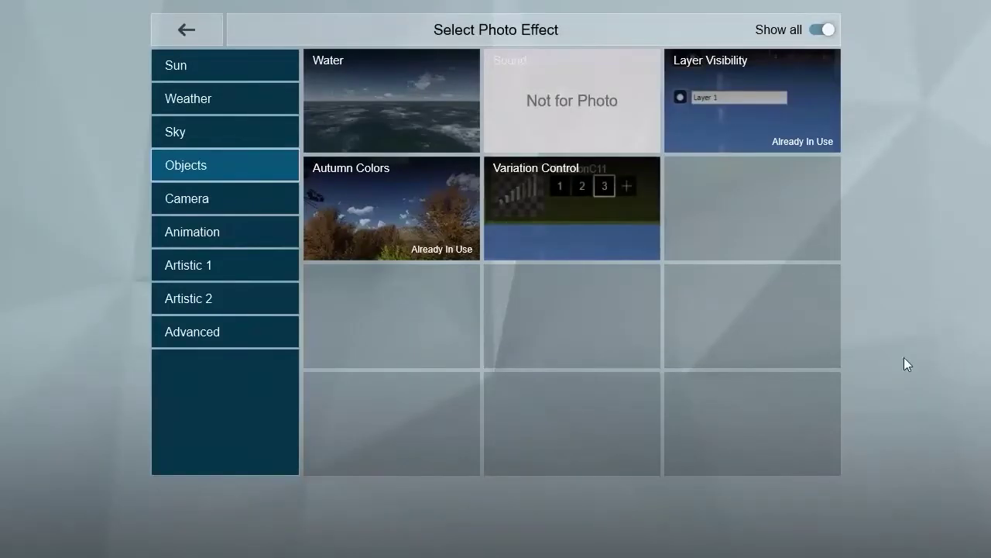
# Step: Start a new scene on flat grassland and open the library of imported models
pyautogui.click(510, 221)
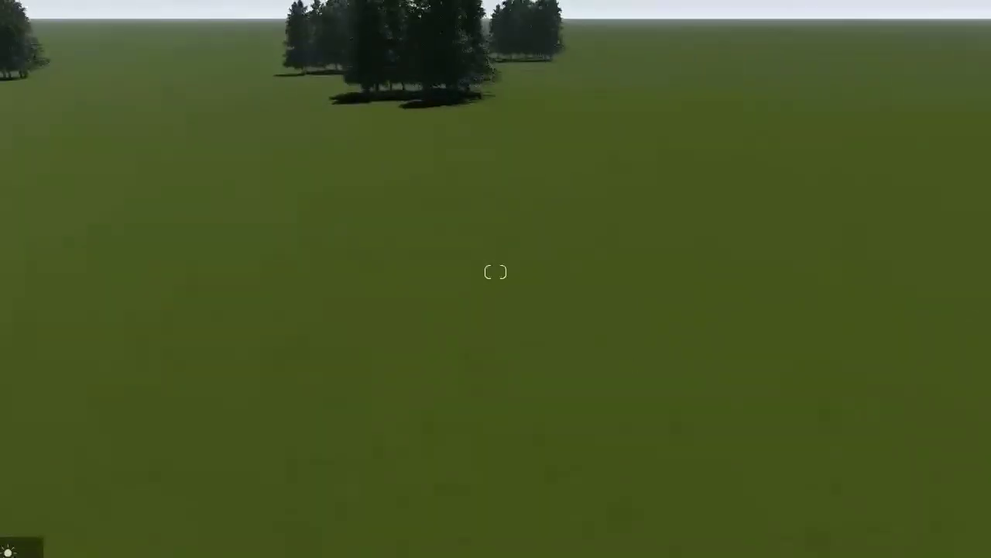
pyautogui.click(439, 273)
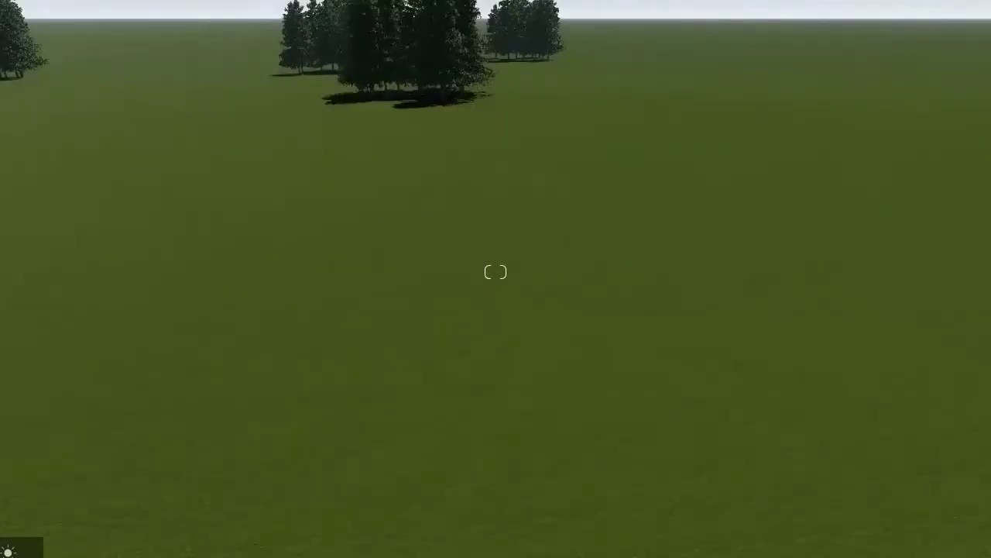
pyautogui.click(1, 512)
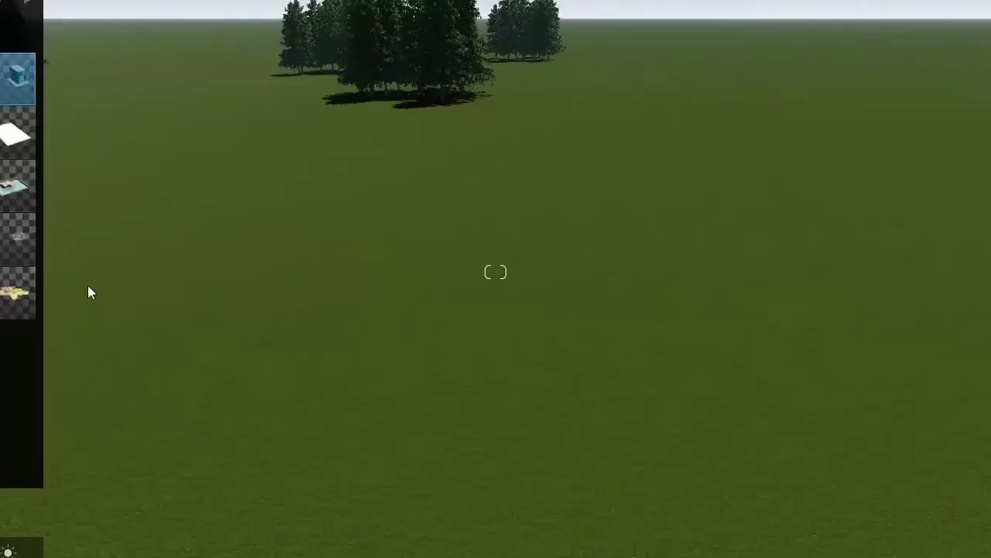
# Step: Start a model import and browse from the desktop's project folder to behbahan villa\alt3
pyautogui.moveTo(16, 194)
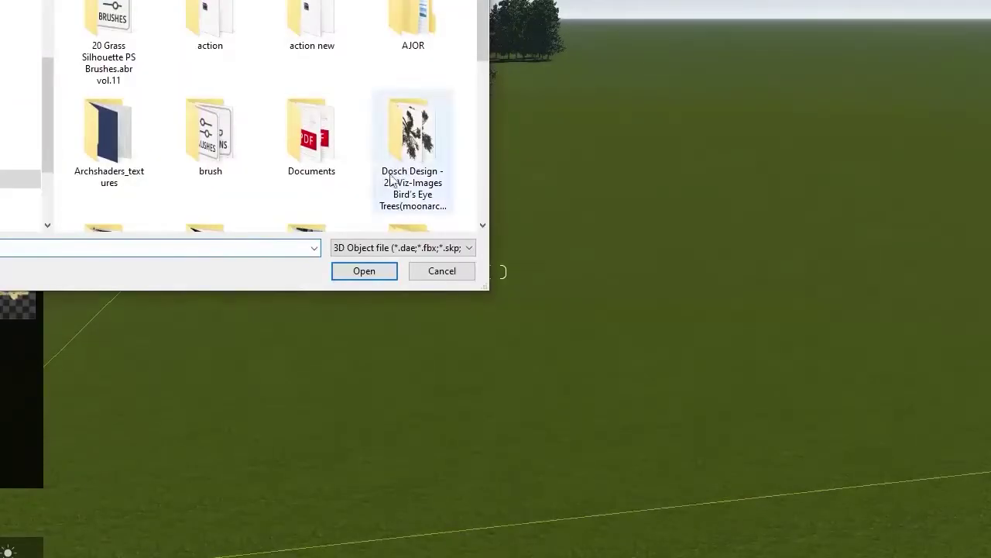
pyautogui.scroll(-3, 361, 167)
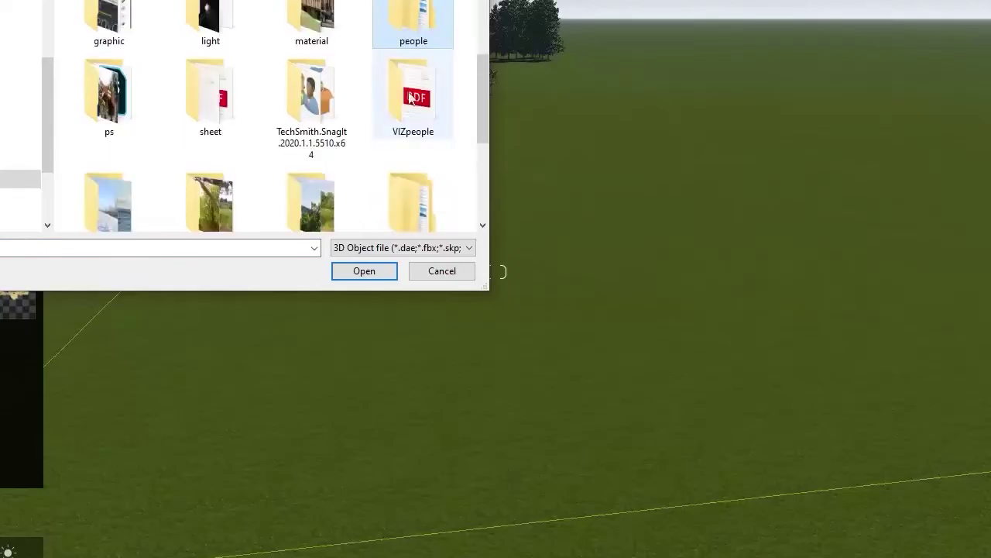
pyautogui.press('p')
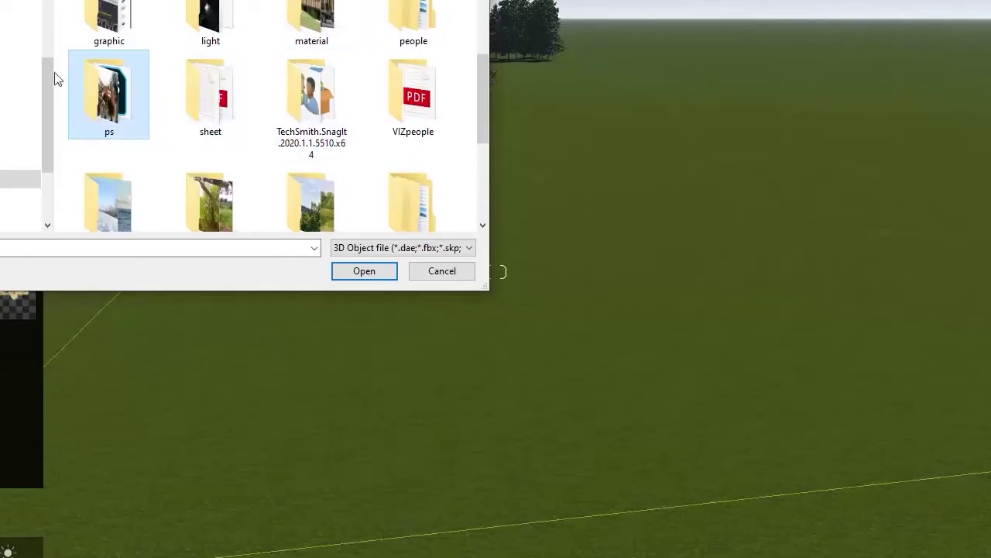
pyautogui.moveTo(50, 72); pyautogui.dragTo(46, 1)
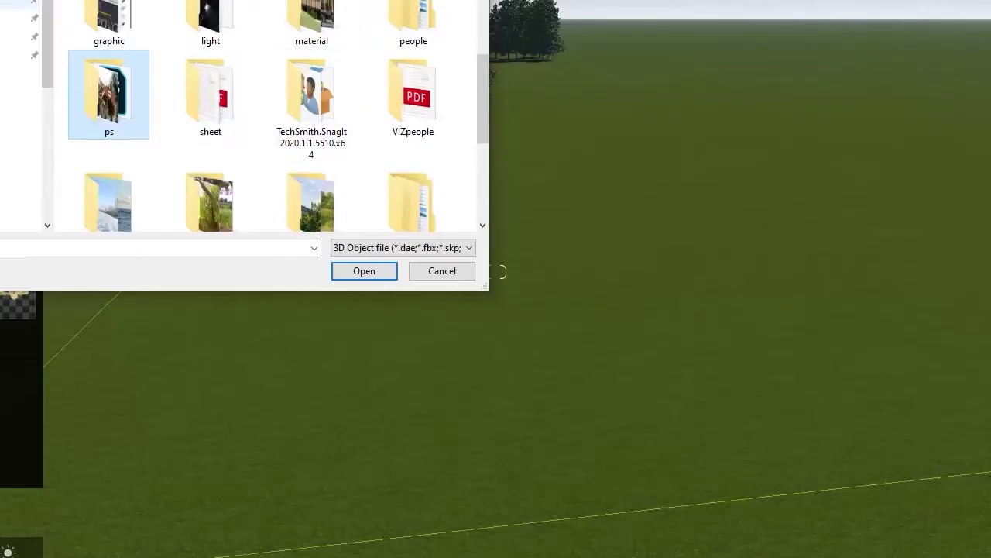
pyautogui.click(15, 4)
pyautogui.press('p')
pyautogui.press('p')
pyautogui.press('p')
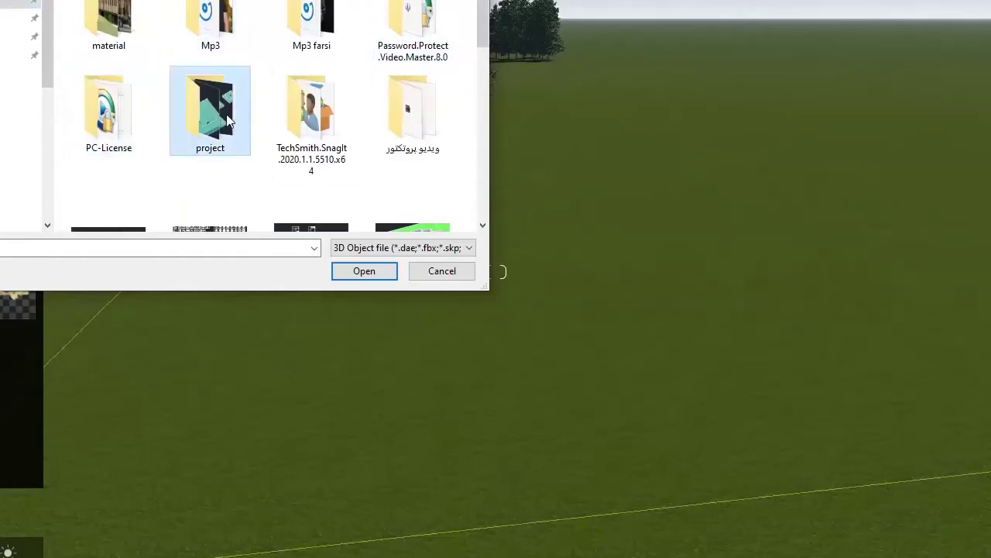
pyautogui.press('Return')
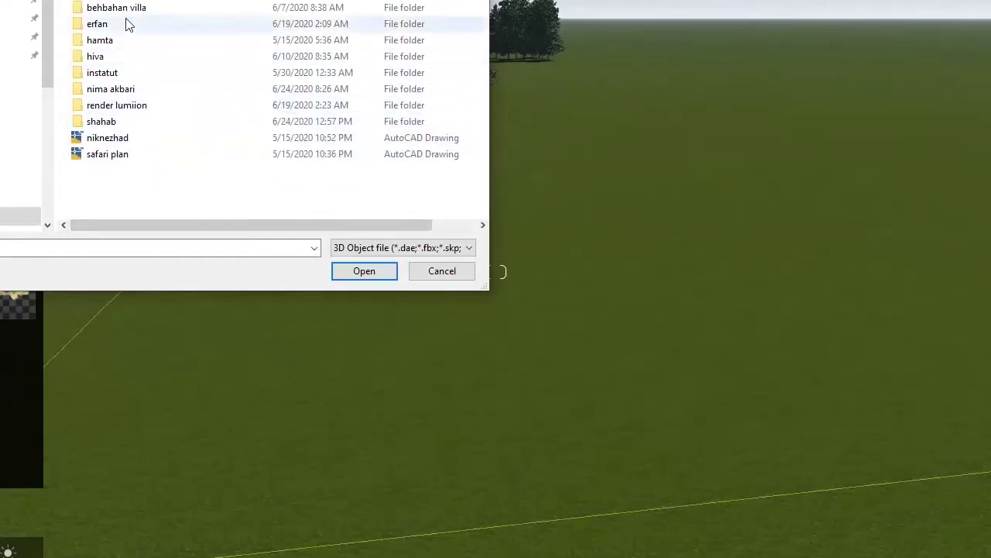
pyautogui.doubleClick(126, 23)
pyautogui.doubleClick(248, 31)
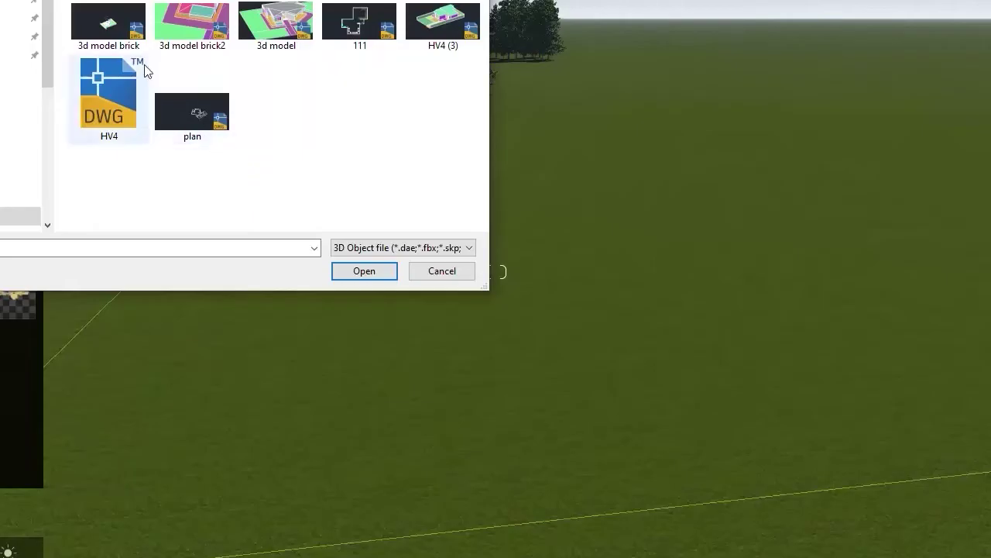
# Step: Import 3d model brick2.dwg into the Main (default) category without edges/lines and place it on the grass
pyautogui.moveTo(186, 75)
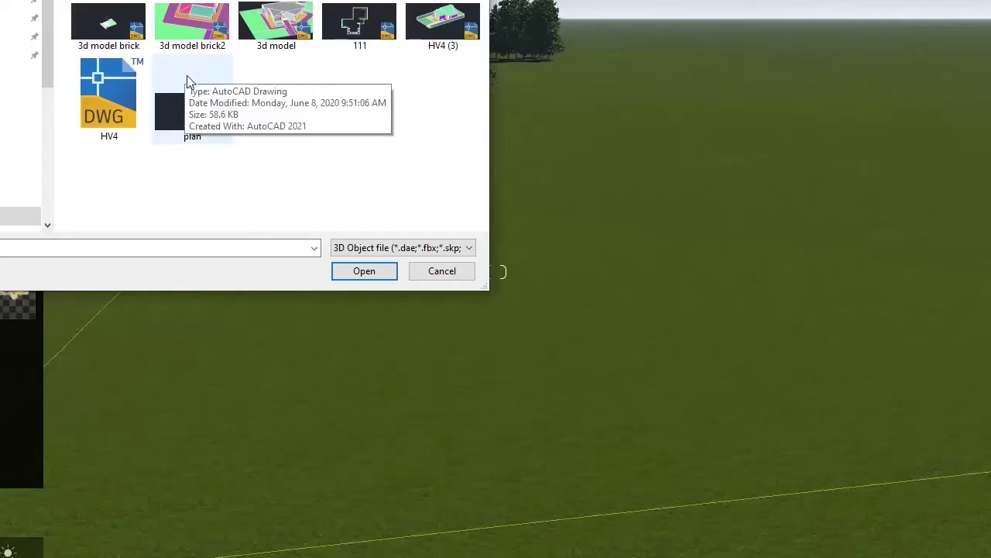
pyautogui.doubleClick(181, 33)
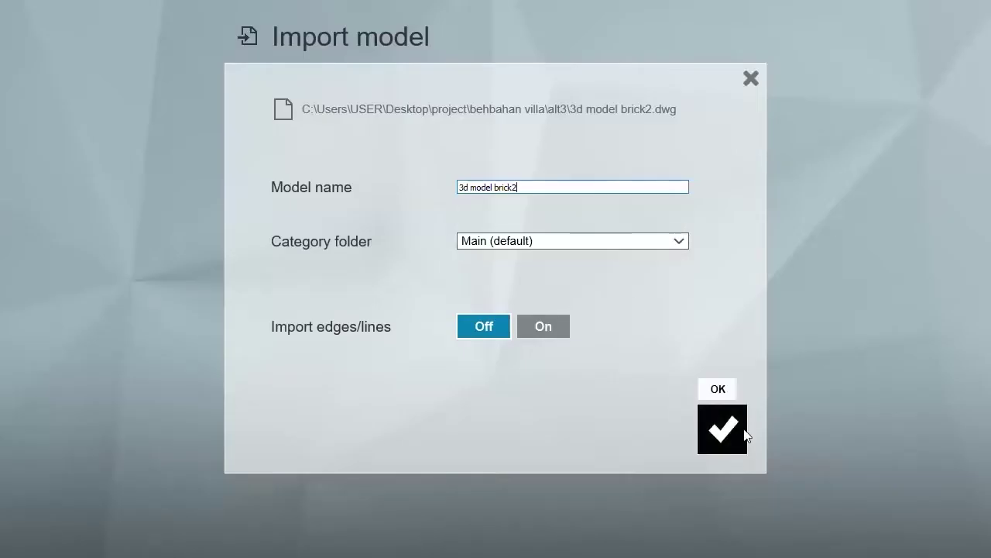
pyautogui.click(738, 432)
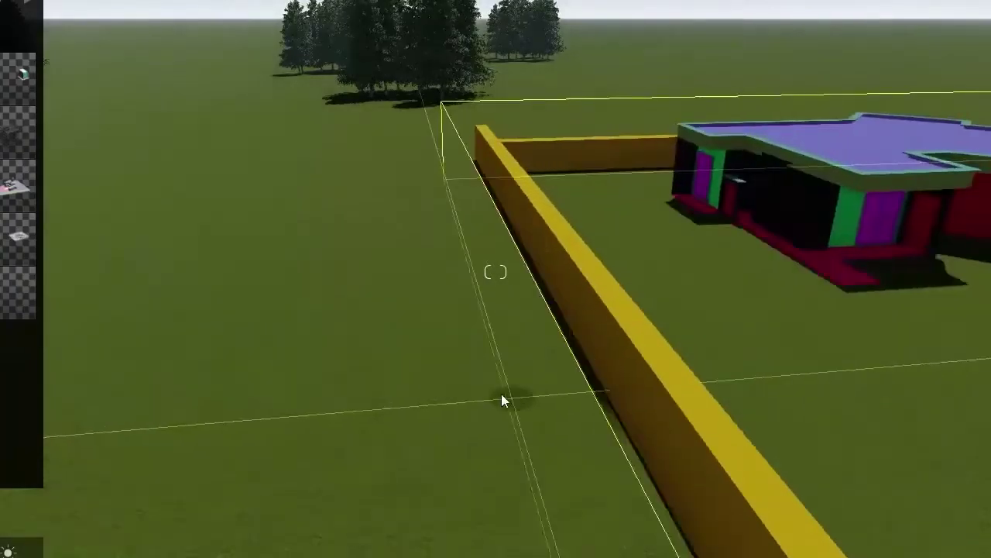
pyautogui.click(462, 384)
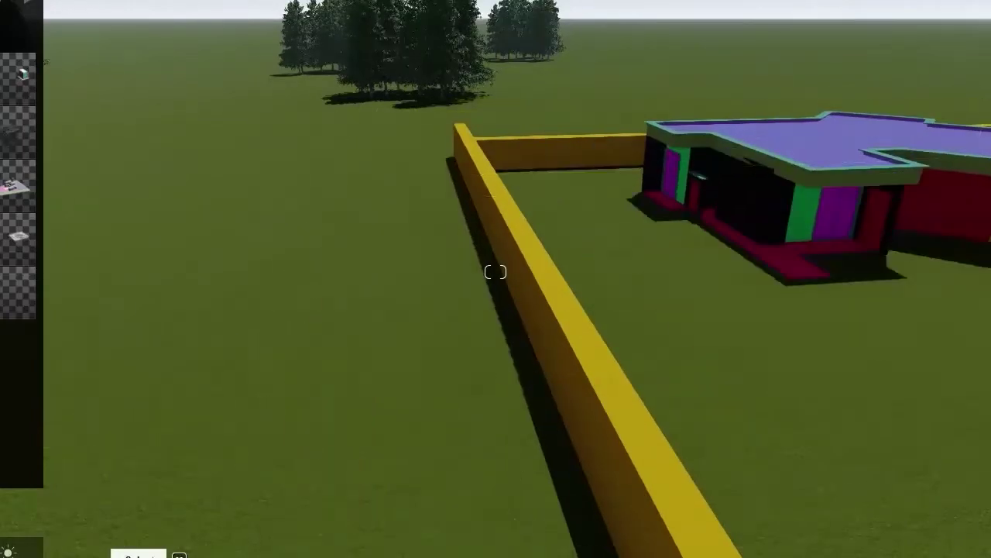
pyautogui.click(462, 385)
# Step: Import 3d model brick.dwg without edges/lines as a variation of the placed house model
pyautogui.moveTo(459, 372); pyautogui.dragTo(460, 351)
pyautogui.moveTo(460, 352); pyautogui.dragTo(697, 302, button='right')
pyautogui.press('w')
pyautogui.moveTo(495, 271); pyautogui.dragTo(496, 166, button='right')
pyautogui.click(988, 75)
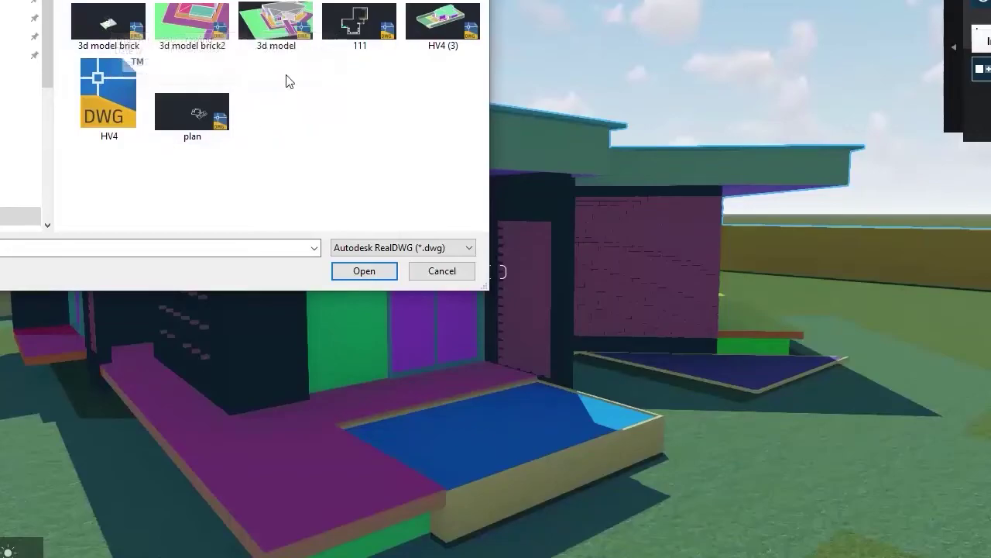
pyautogui.doubleClick(99, 33)
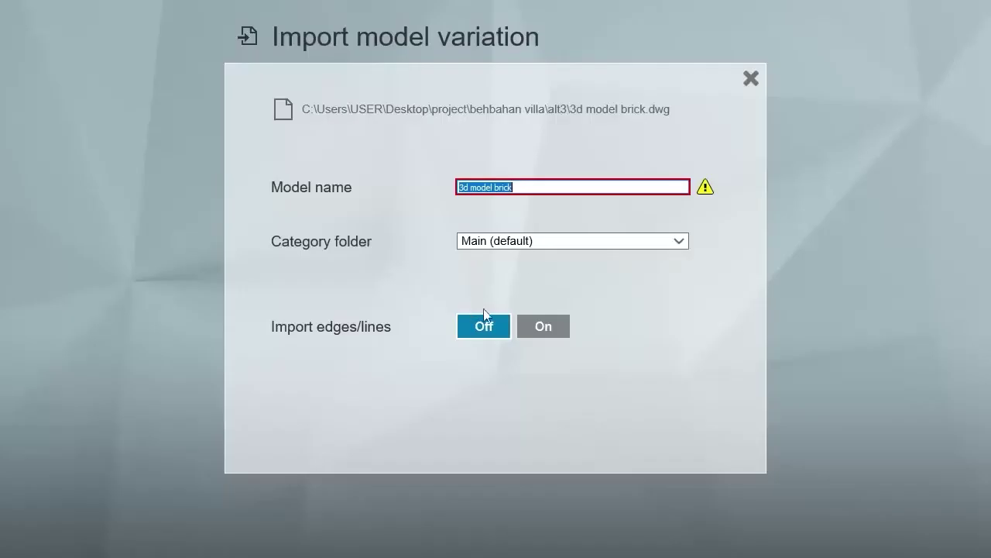
pyautogui.click(540, 186)
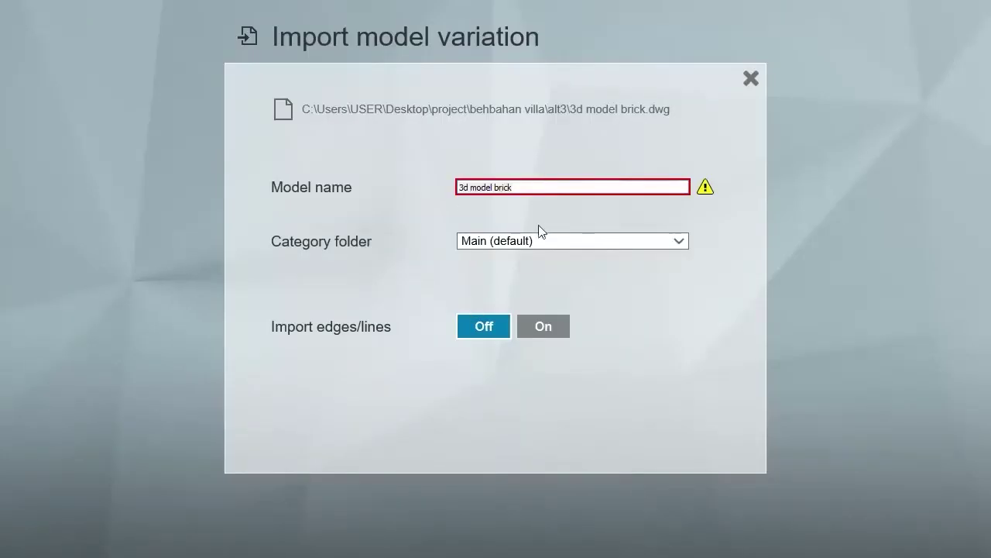
pyautogui.click(722, 428)
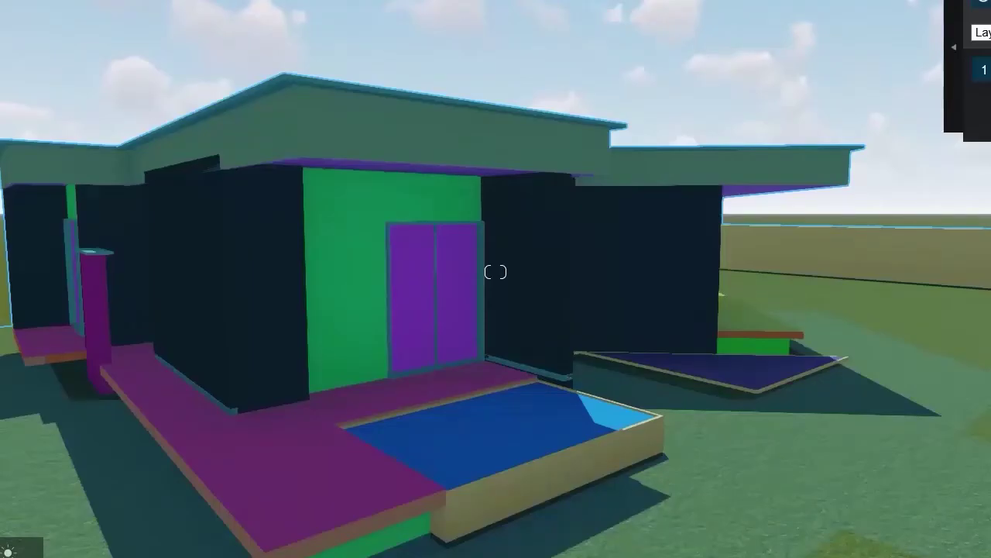
# Step: Switch the house to variation 1 and examine its walls from beside the pool
pyautogui.press('a')
pyautogui.moveTo(488, 499); pyautogui.dragTo(514, 471, button='right')
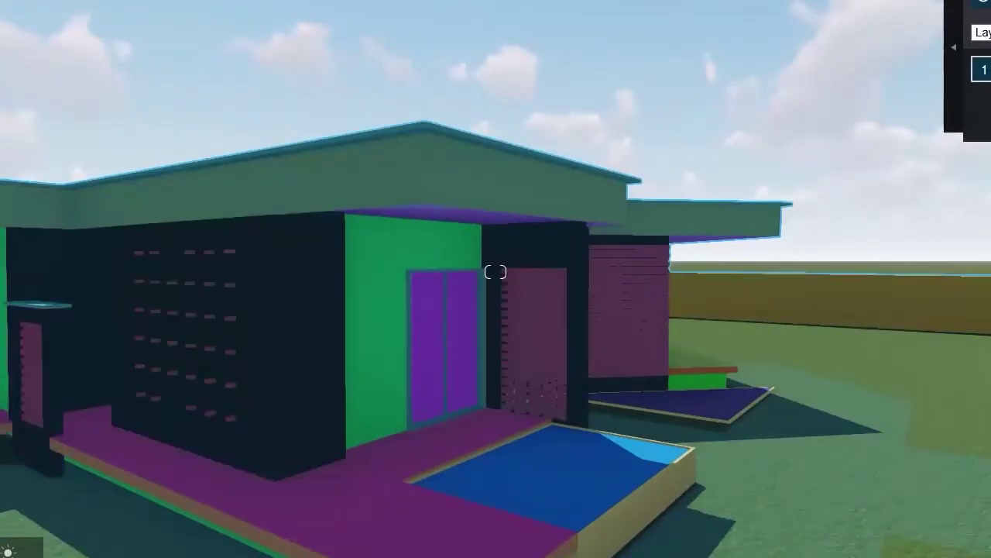
# Step: Compare the house's variations, return to variation 1 and apply the brown brick material to its black walls
pyautogui.click(984, 69)
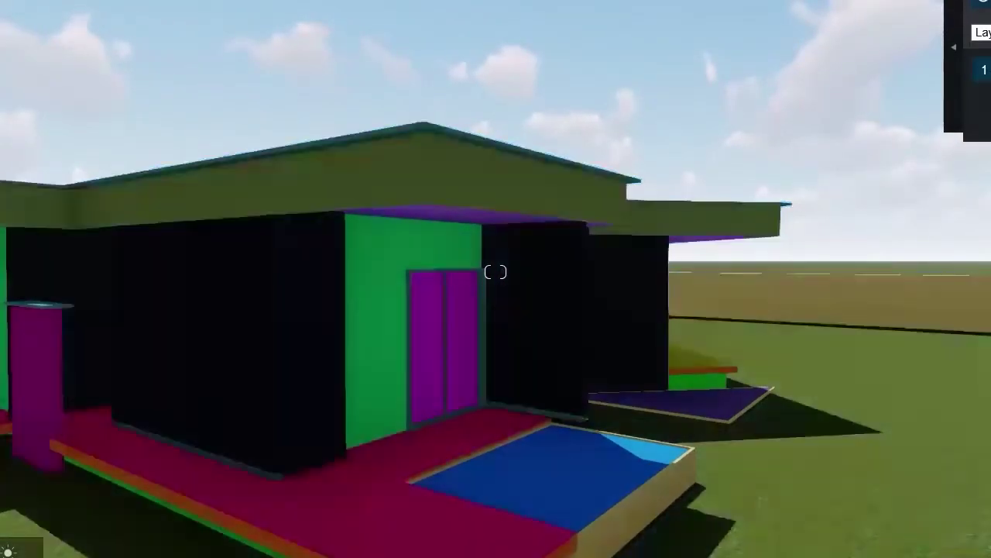
pyautogui.click(988, 73)
pyautogui.moveTo(496, 272); pyautogui.dragTo(453, 287, button='right')
pyautogui.press('w')
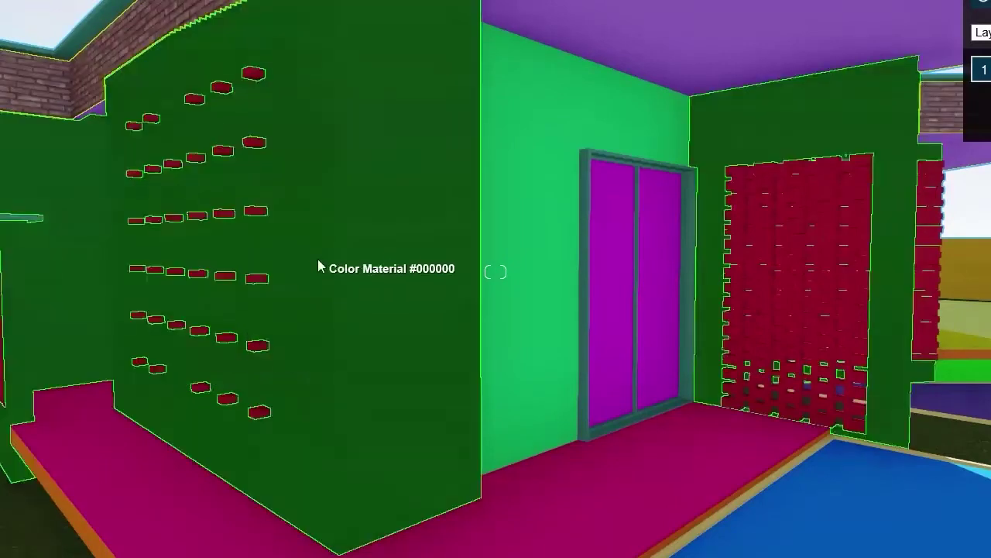
pyautogui.click(317, 259)
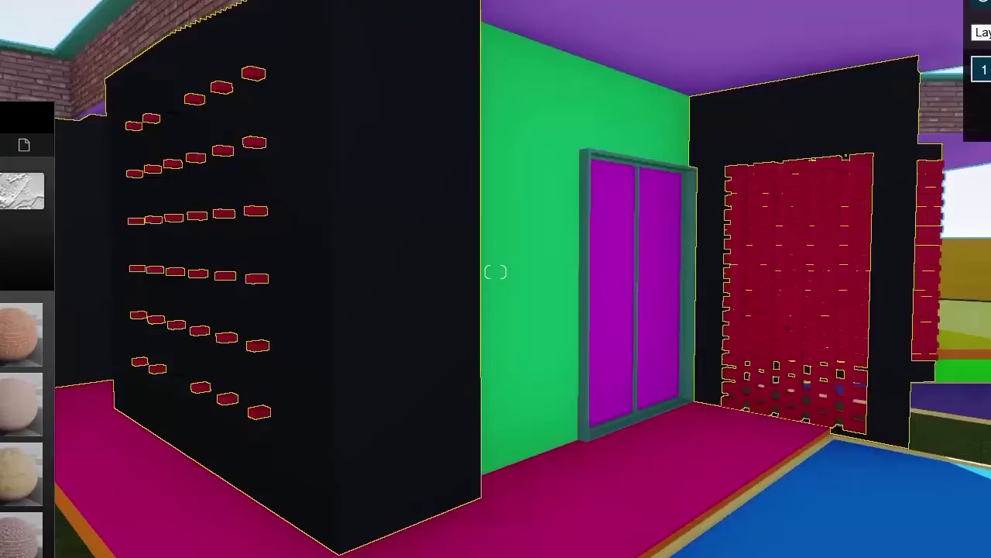
pyautogui.click(3, 479)
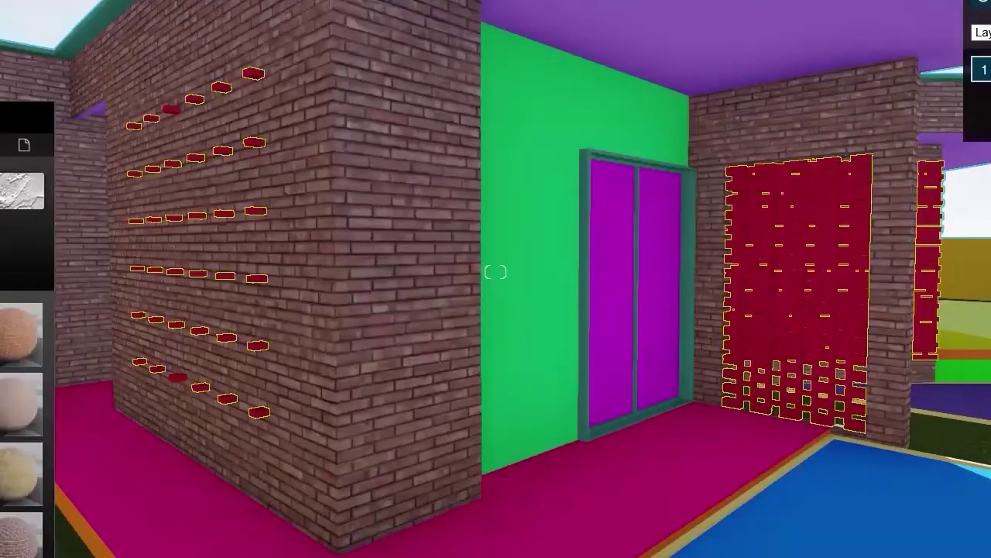
# Step: Apply a matching brown brick material to the red projecting bricks and perforated panels, and save the material changes
pyautogui.scroll(-3, 11, 434)
pyautogui.click(7, 542)
pyautogui.scroll(-4, 469, 260)
pyautogui.moveTo(469, 259); pyautogui.dragTo(474, 190, button='right')
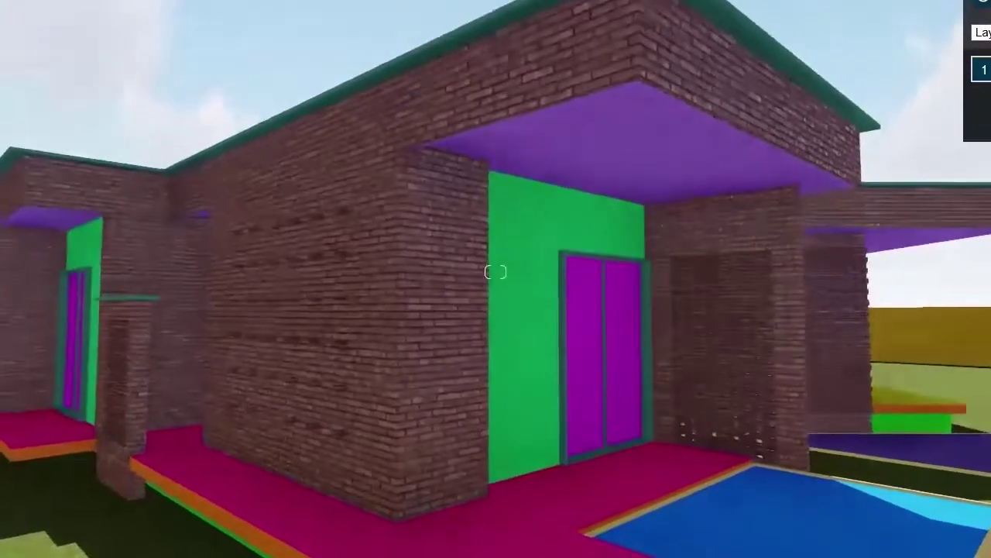
# Step: Switch the house to its plain-walled variation and select the 3d model brick2.dwg house in an overview of the site
pyautogui.click(987, 97)
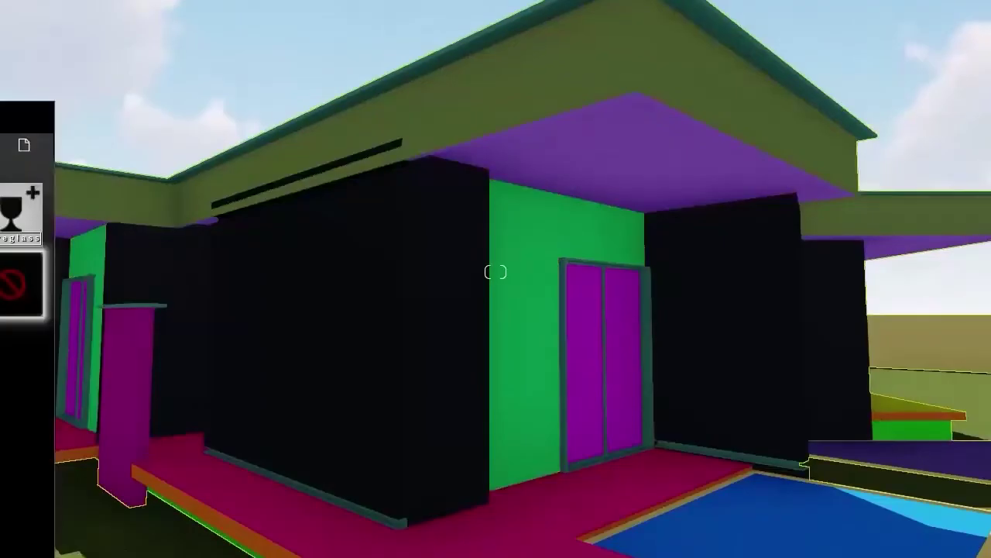
pyautogui.click(985, 551)
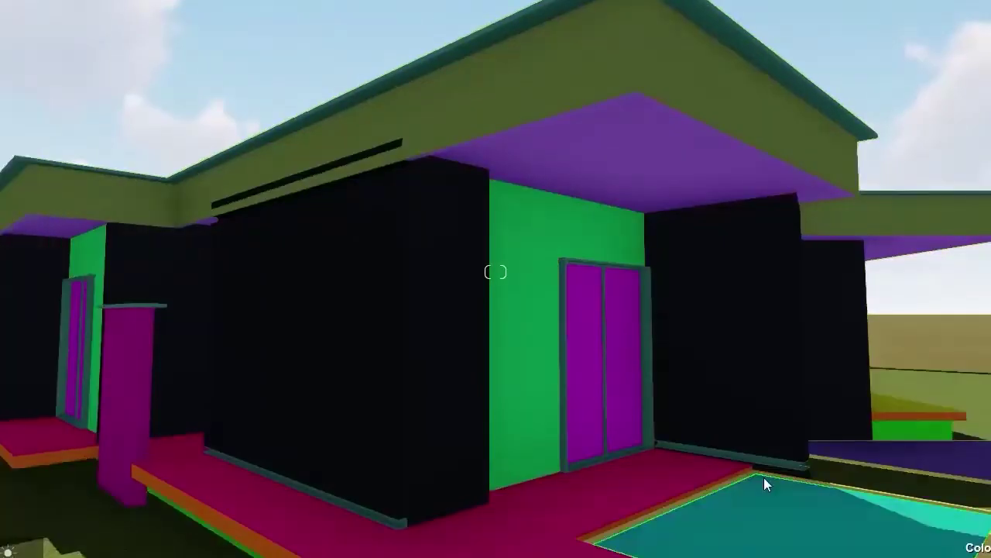
pyautogui.press('s')
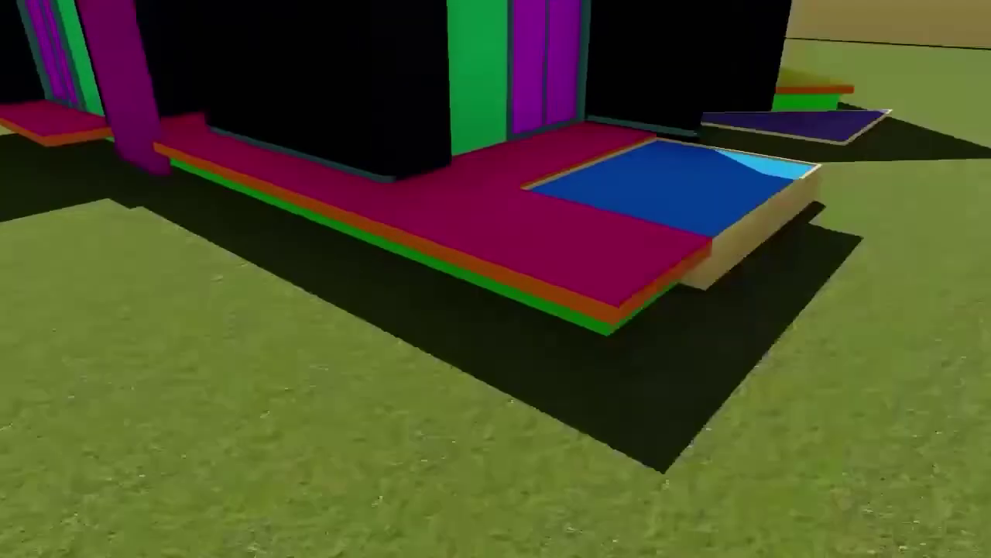
pyautogui.scroll(-5, 553, 519)
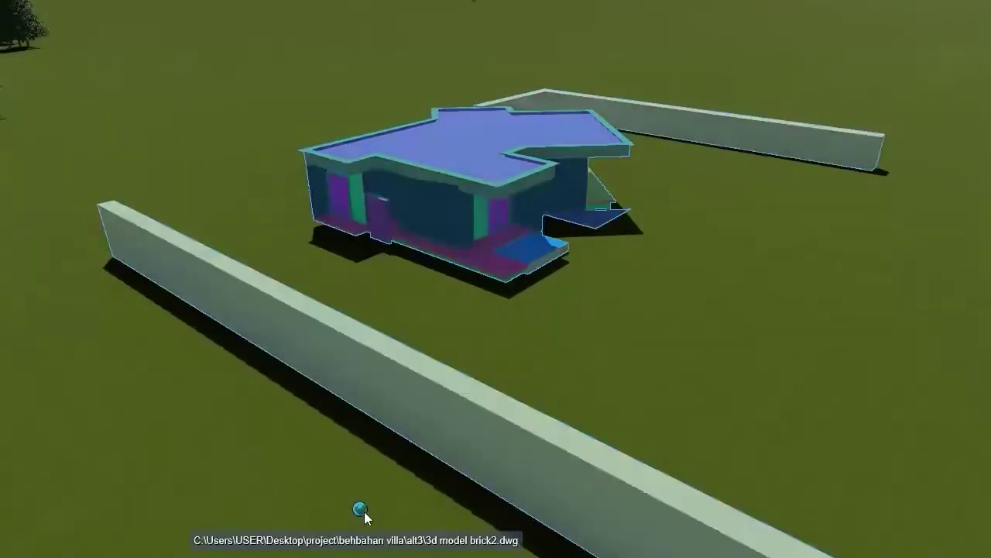
pyautogui.click(360, 509)
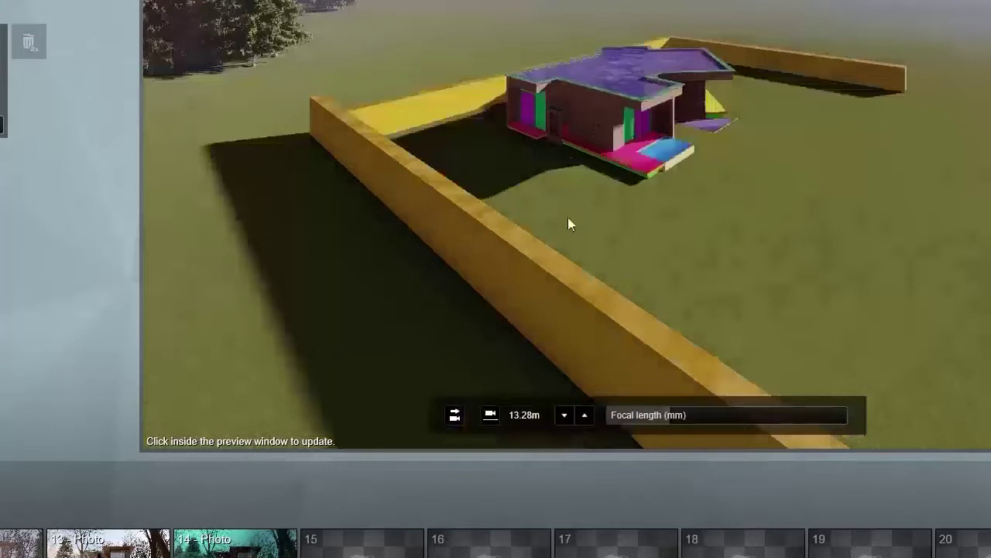
# Step: View the brick variation of the house up close in the photo preview from above the lawn
pyautogui.scroll(5, 571, 189)
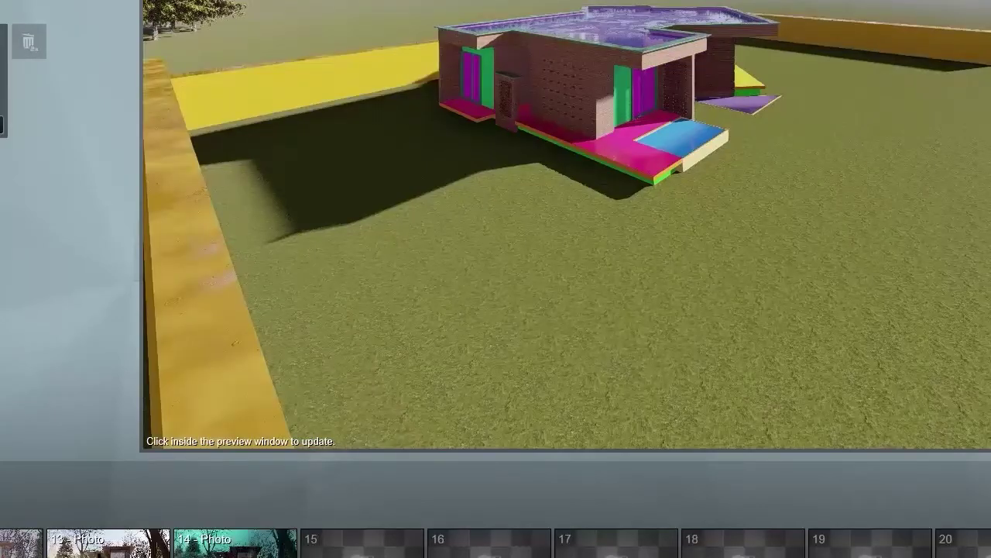
pyautogui.press('w')
pyautogui.moveTo(553, 111); pyautogui.dragTo(551, 143, button='right')
pyautogui.press('e')
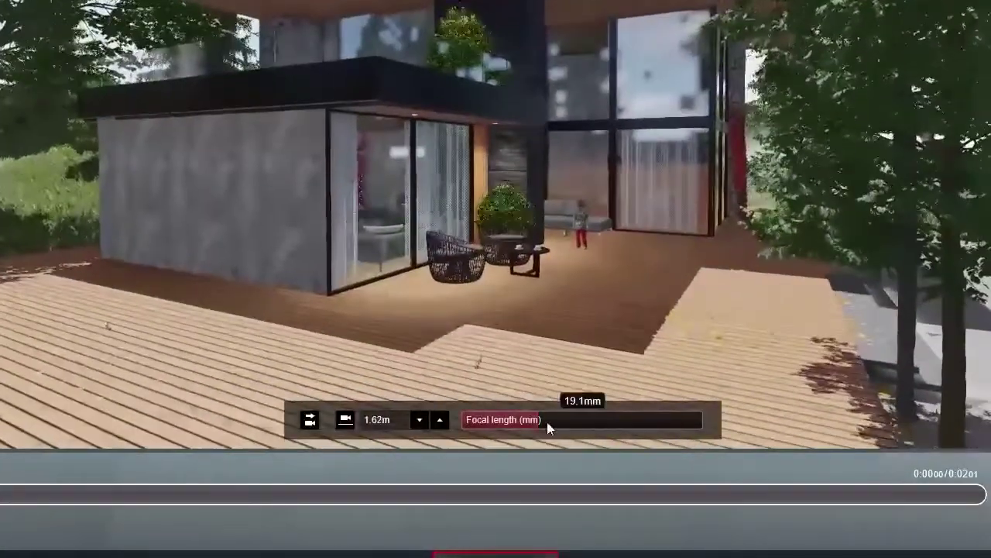
# Step: Increase the clip camera's focal length, frame the glazed corner by the terrace chairs and add a camera keyframe
pyautogui.moveTo(545, 423); pyautogui.dragTo(565, 421)
pyautogui.press('s')
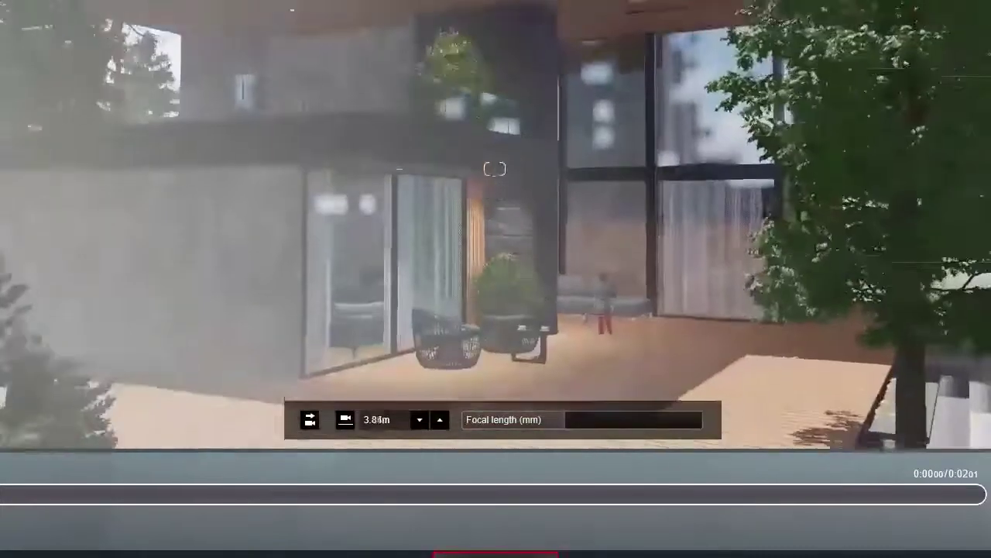
pyautogui.press('w')
pyautogui.moveTo(586, 265); pyautogui.dragTo(569, 254, button='right')
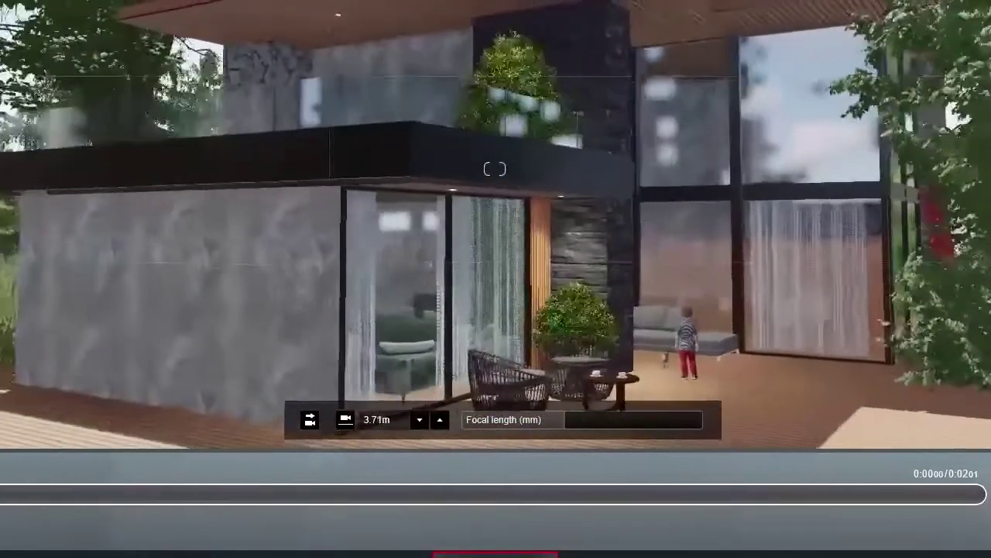
pyautogui.click(494, 553)
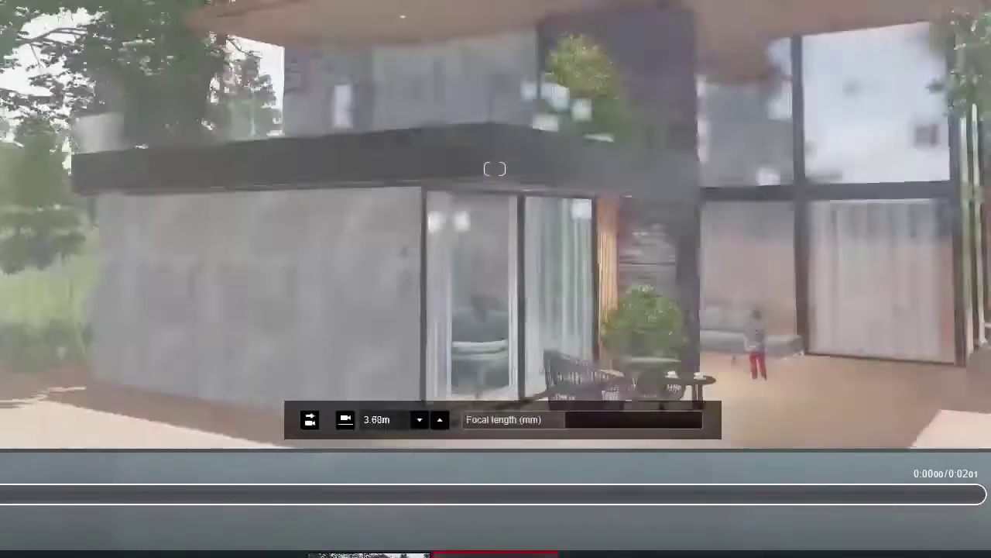
# Step: Move the clip camera around to face the concrete wall, reduce the focal length and add another camera keyframe
pyautogui.press('a')
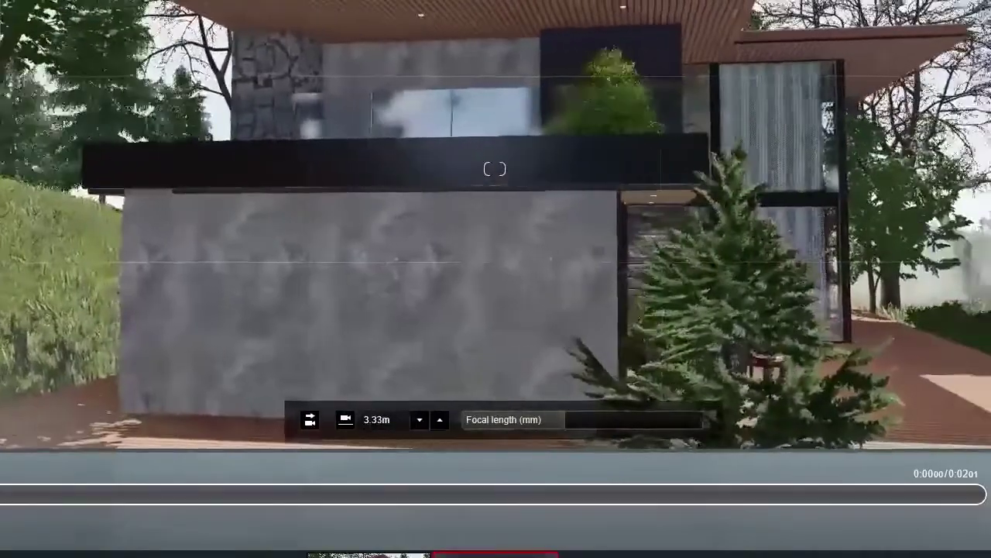
pyautogui.press('a')
pyautogui.press('q')
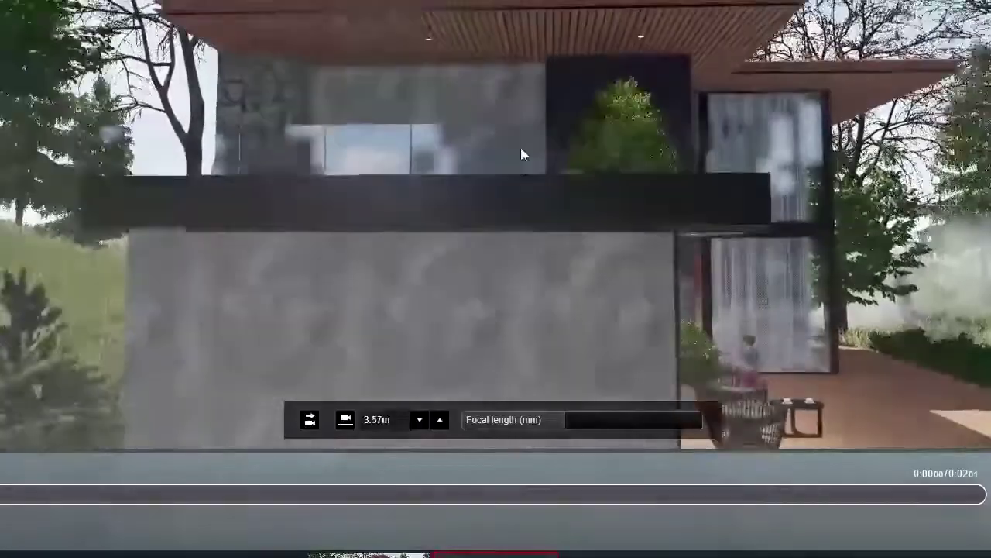
pyautogui.click(546, 419)
pyautogui.moveTo(485, 168); pyautogui.dragTo(499, 175, button='right')
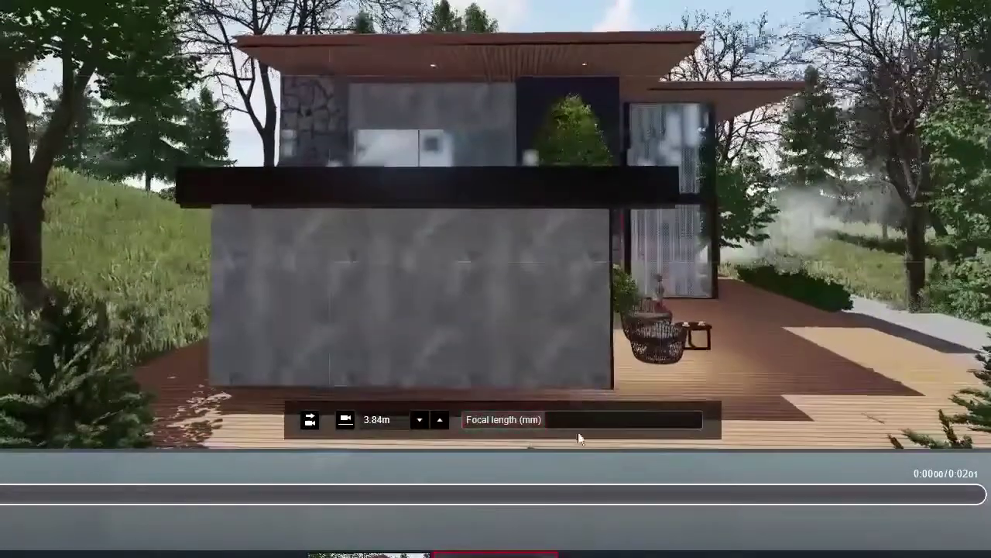
pyautogui.click(430, 540)
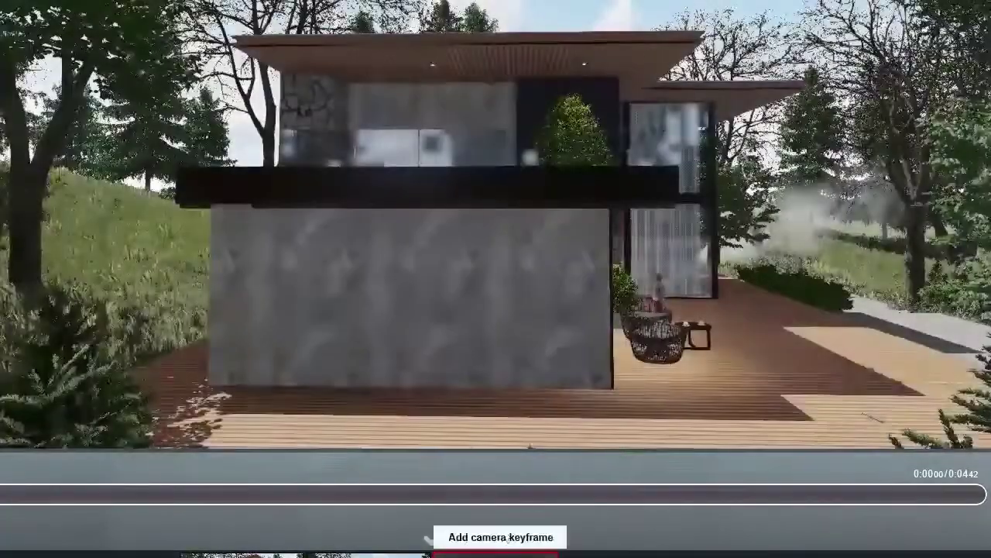
# Step: Move the clip camera around to view the concrete wall's corner beside the grassy hillside
pyautogui.press('a')
pyautogui.moveTo(515, 377); pyautogui.dragTo(557, 378, button='right')
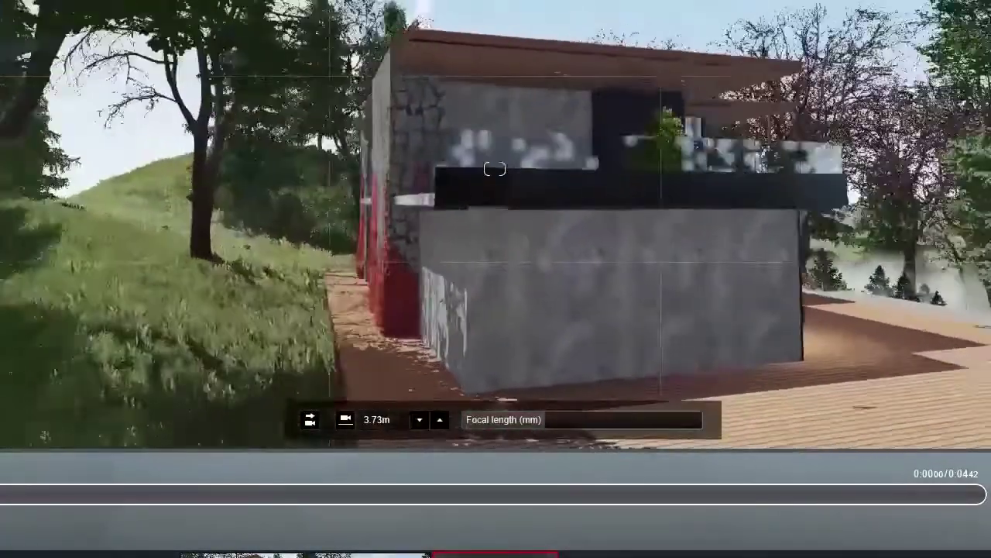
pyautogui.press('w')
pyautogui.press('d')
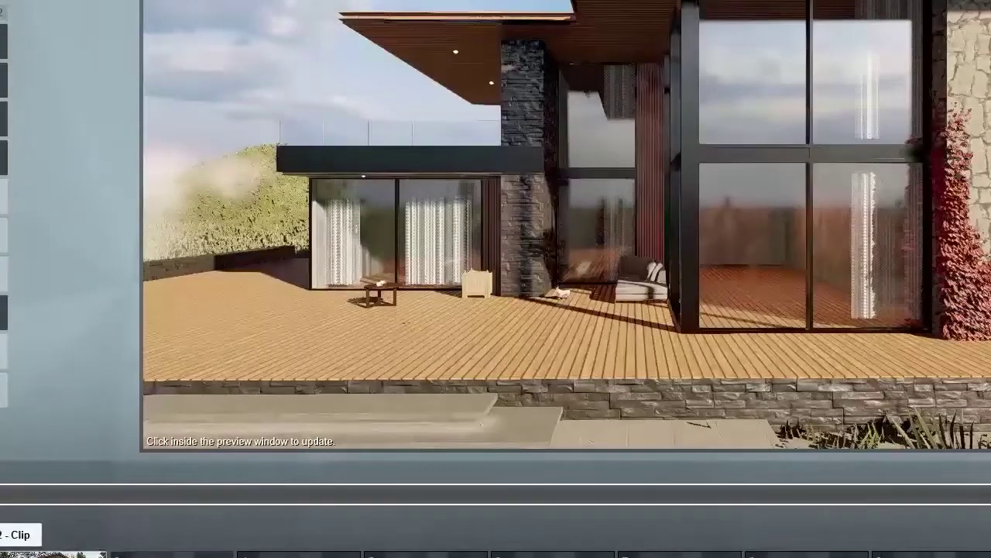
# Step: Check the Objects effects available for the recorded clip and add the Sound effect to the entire movie
pyautogui.click(46, 554)
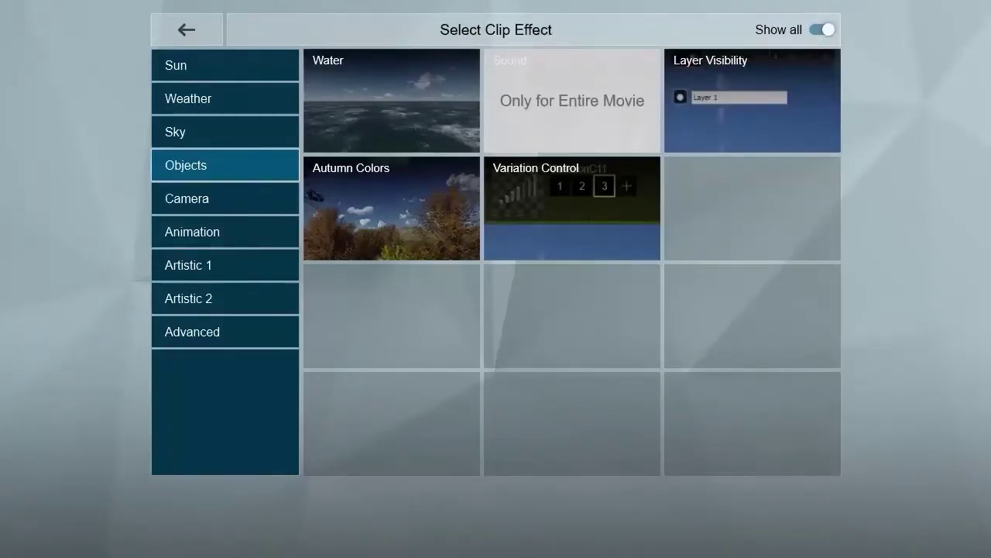
pyautogui.click(198, 19)
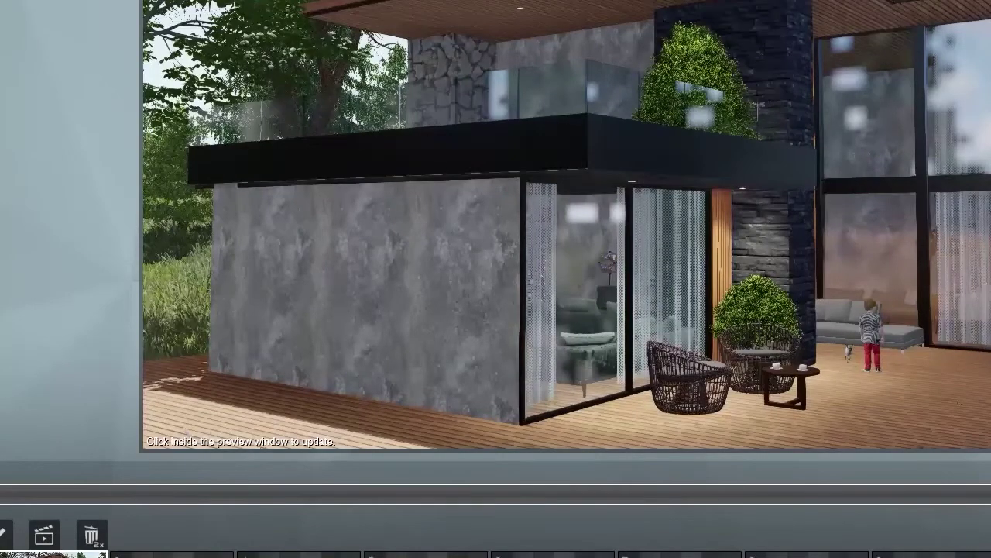
pyautogui.click(536, 494)
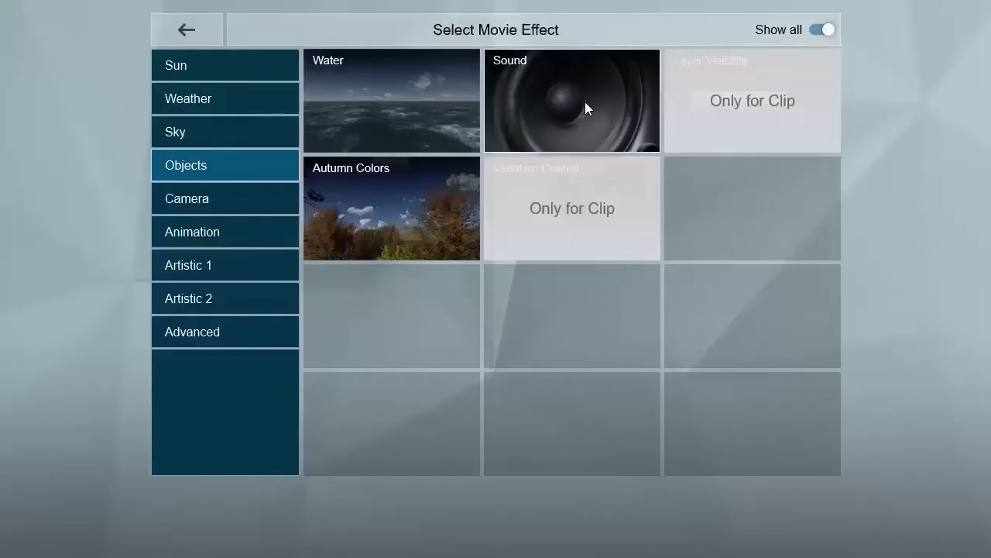
pyautogui.click(587, 104)
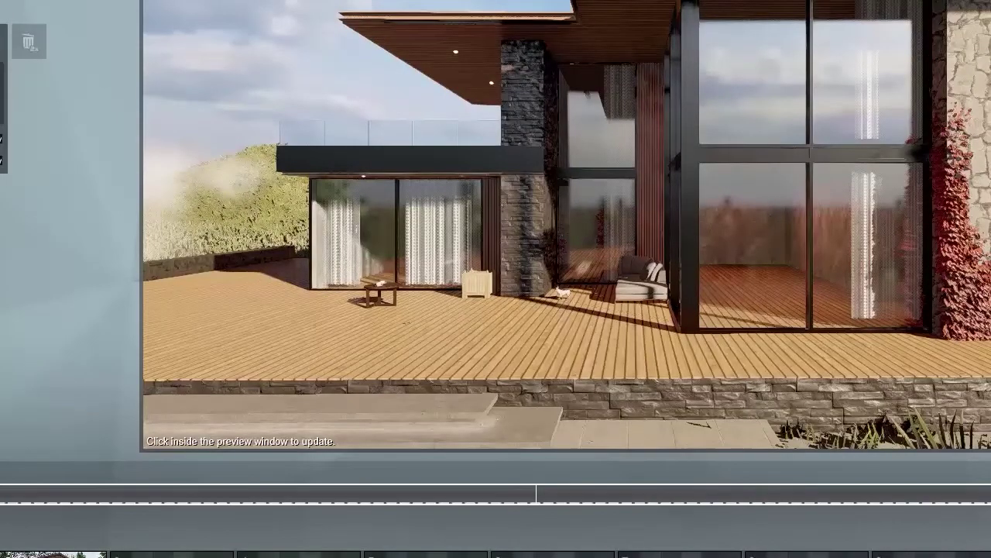
# Step: Check the sound file format accepted by the Sound effect and look in the Mp3 folder for a WAV file
pyautogui.click(2, 95)
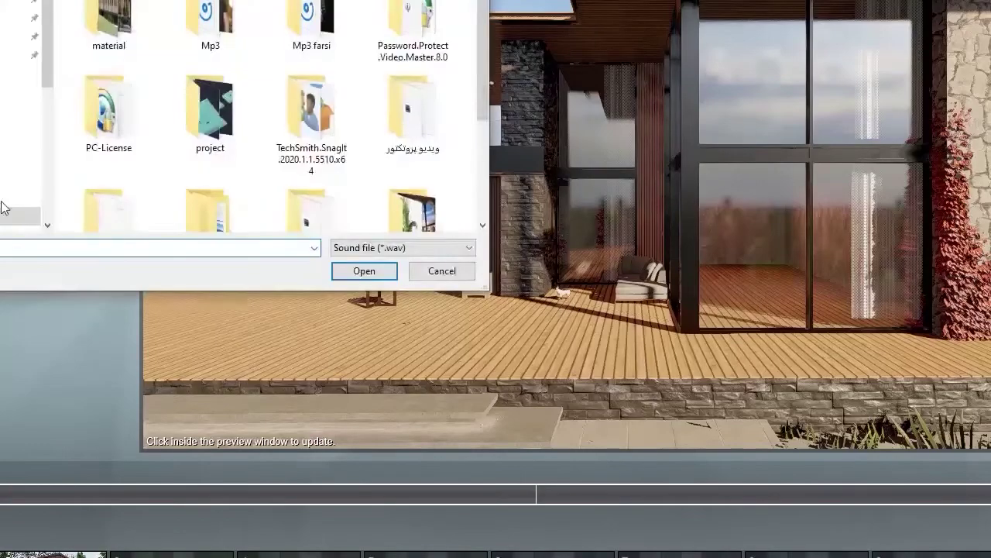
pyautogui.click(366, 245)
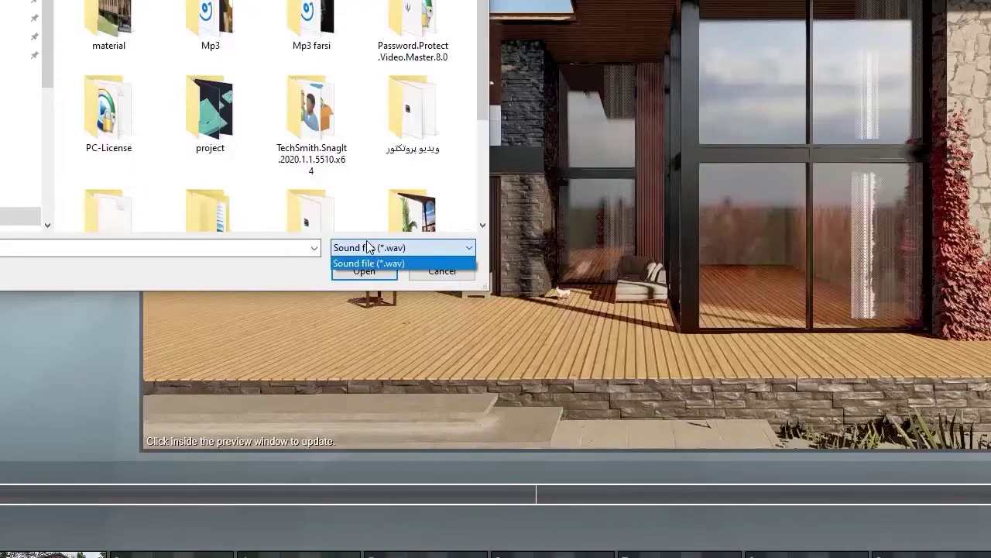
pyautogui.click(369, 263)
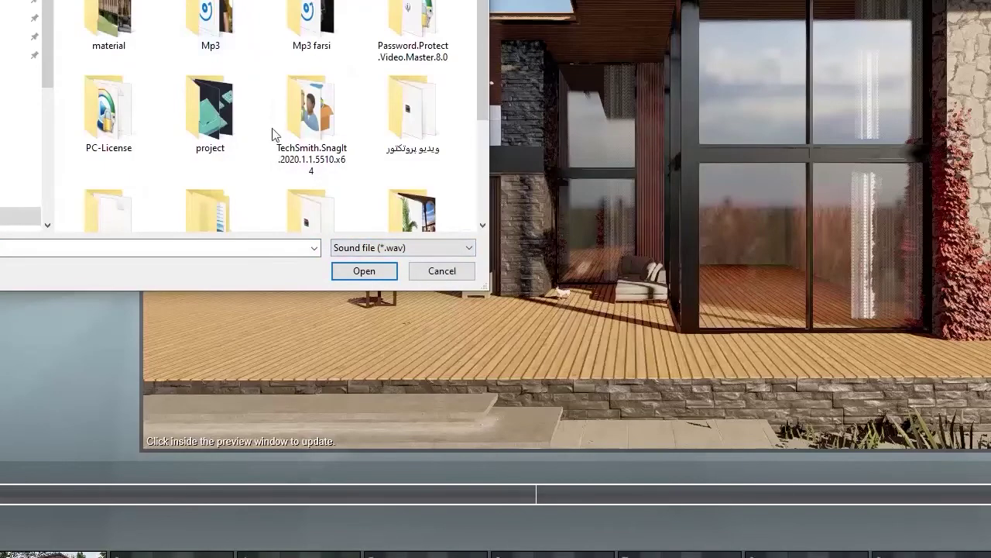
pyautogui.doubleClick(207, 23)
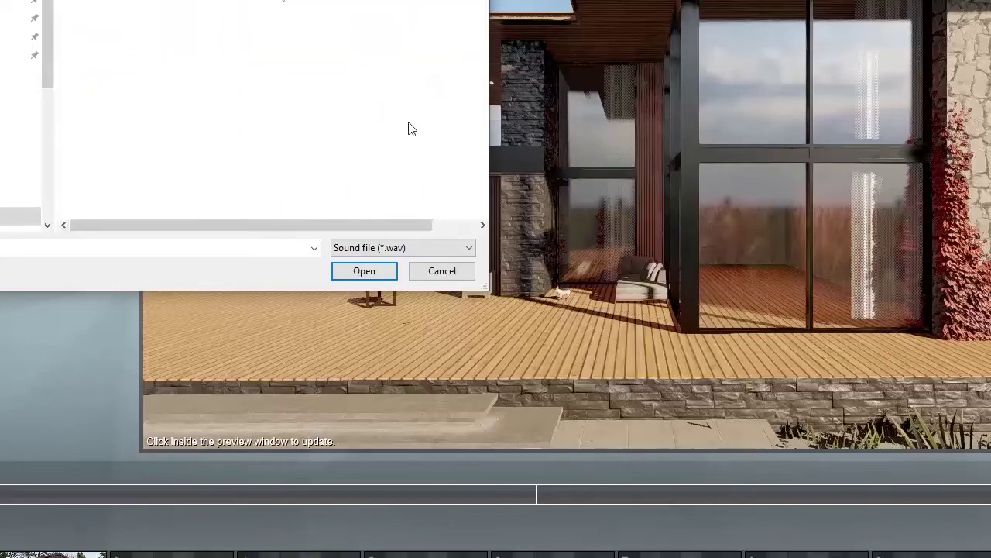
pyautogui.click(381, 252)
pyautogui.click(442, 260)
pyautogui.click(442, 271)
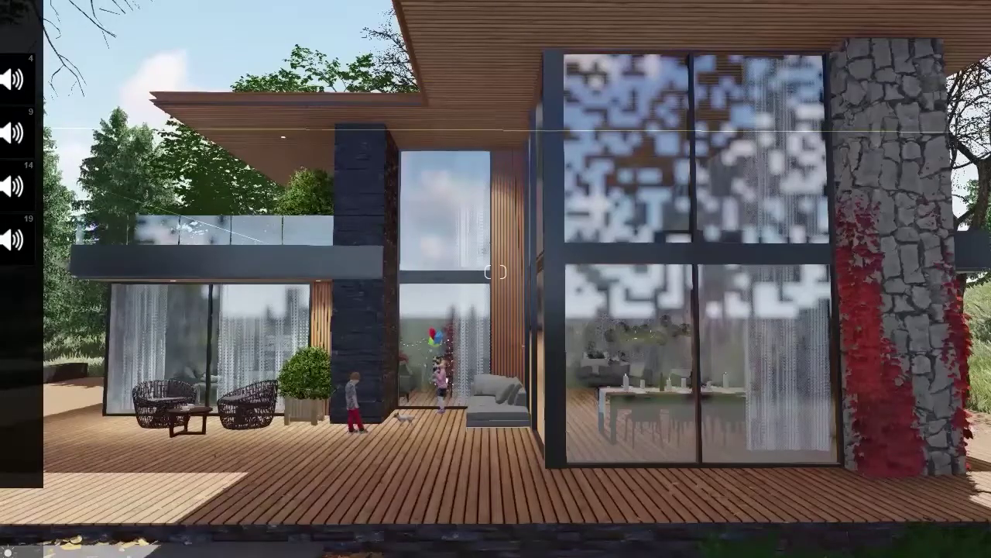
# Step: Place the Jungle_Night_001 sound on the wooden deck in front of the house and adjust its minimum distance
pyautogui.click(379, 462)
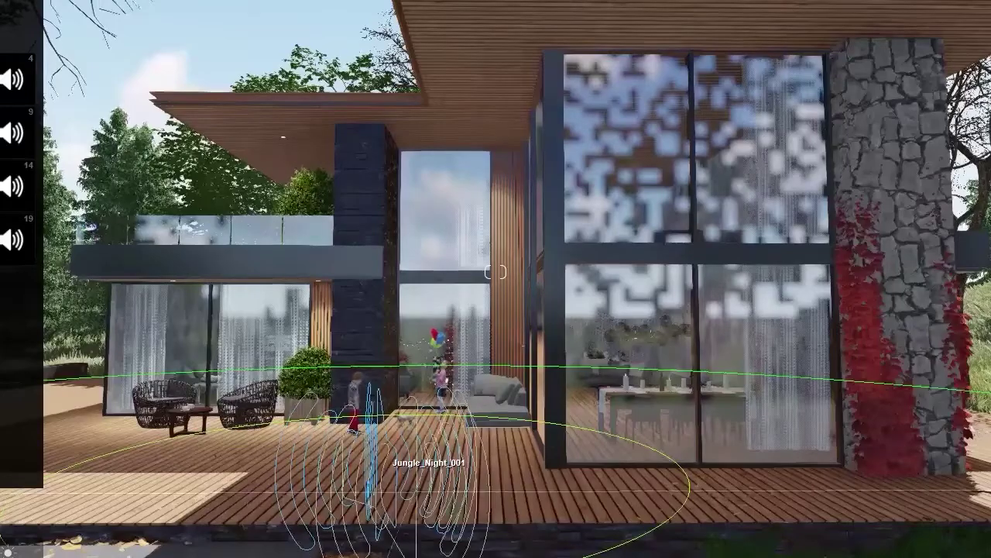
pyautogui.moveTo(378, 463); pyautogui.dragTo(497, 456, button='right')
pyautogui.press('s')
pyautogui.press('w')
pyautogui.moveTo(982, 96); pyautogui.dragTo(985, 96)
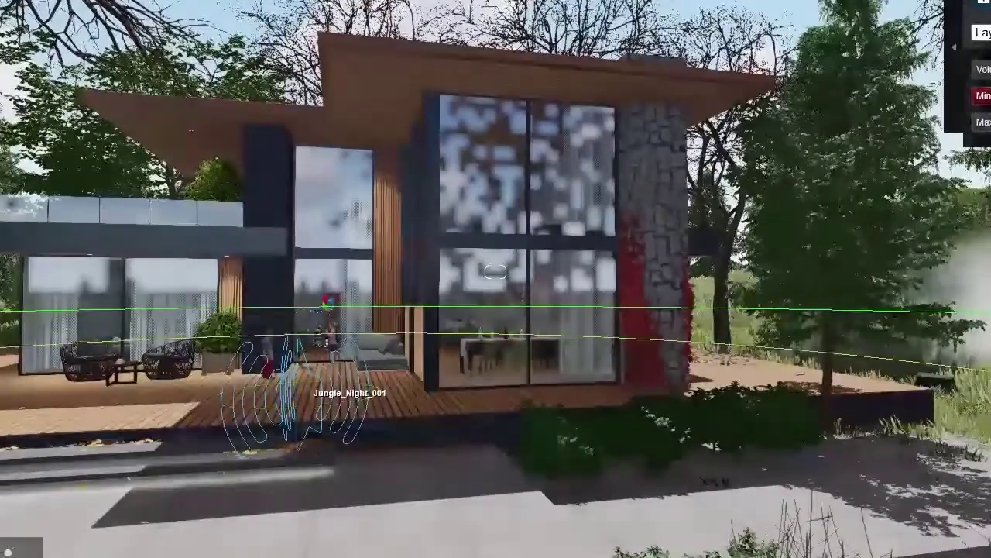
pyautogui.press('w')
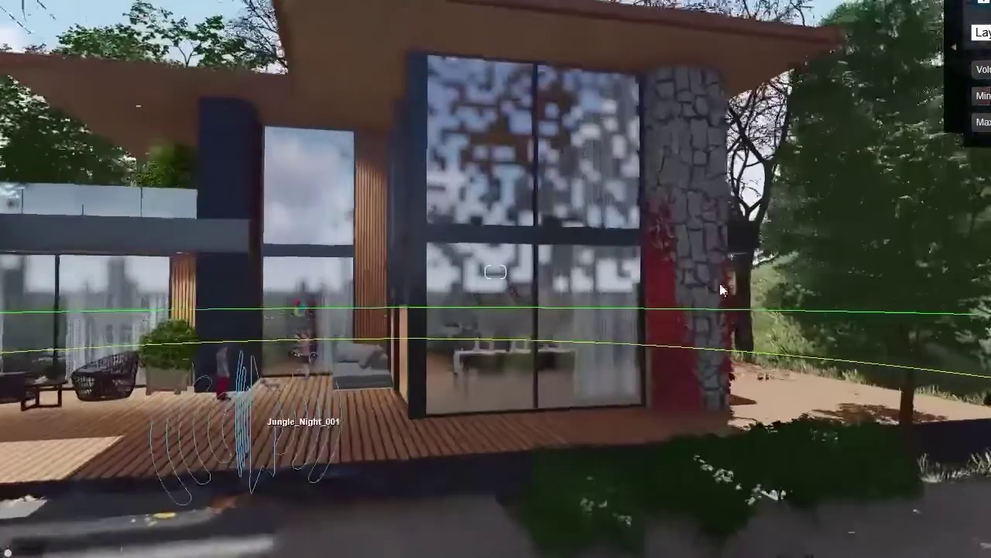
# Step: Place a second sound object at the front edge of the deck, beside the Jungle_Night_001 sound
pyautogui.click(8, 418)
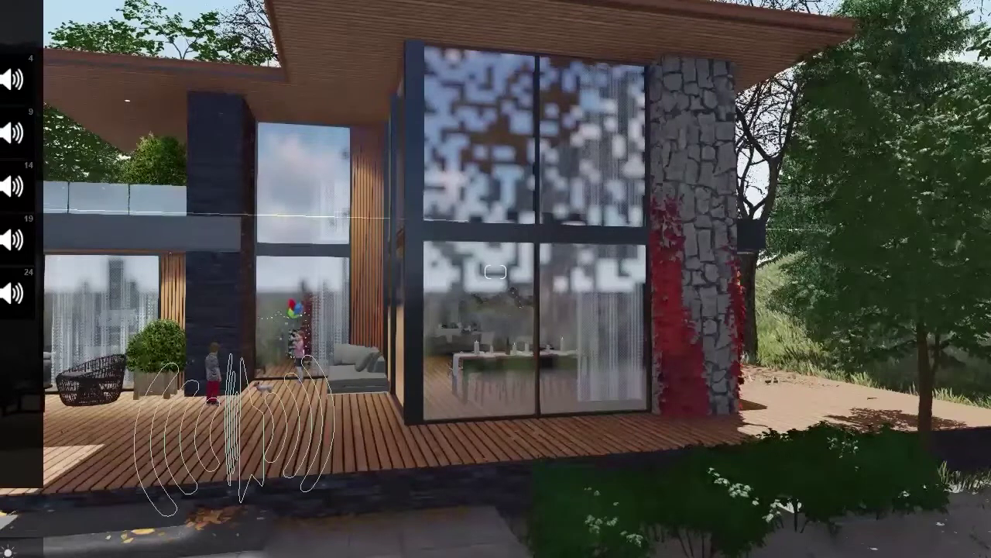
pyautogui.click(369, 450)
pyautogui.press('e')
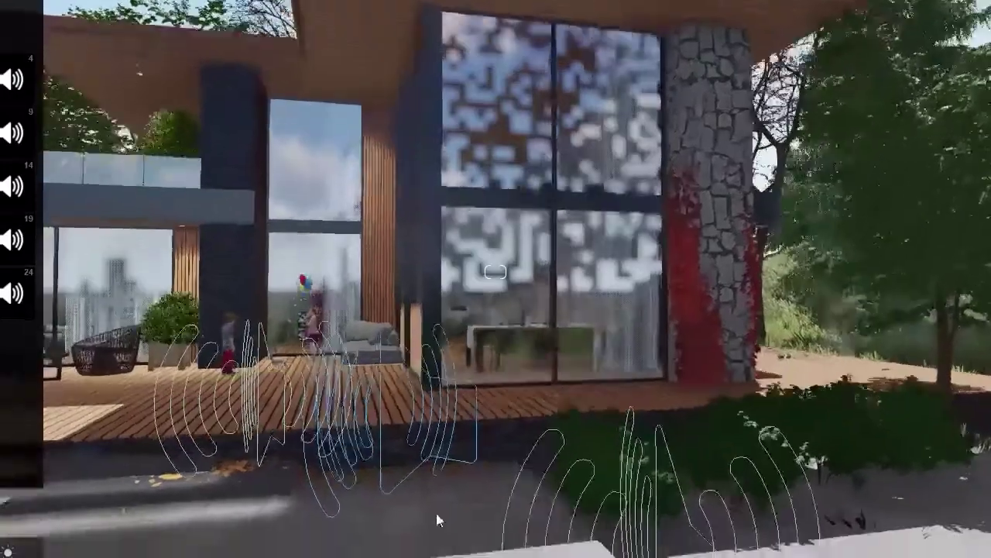
pyautogui.press('w')
pyautogui.press('s')
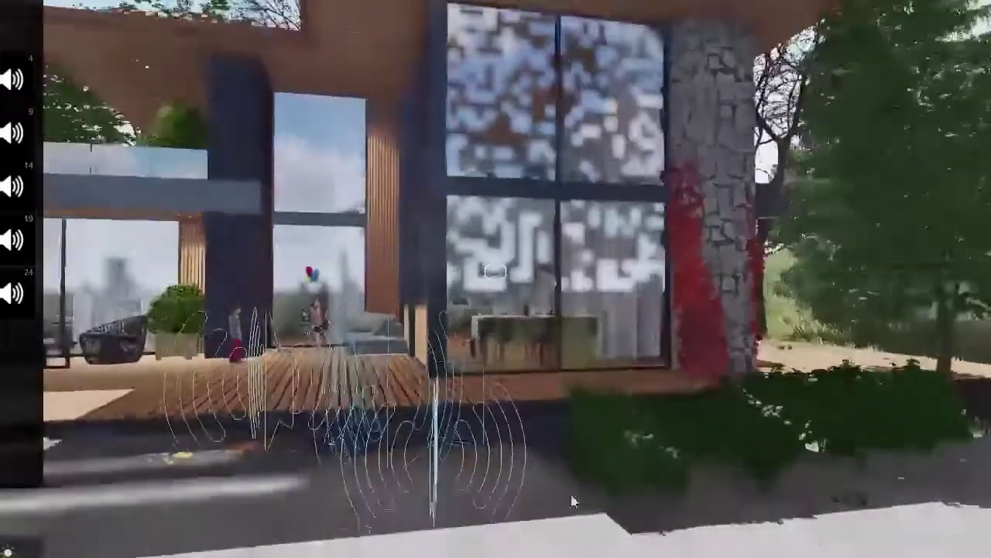